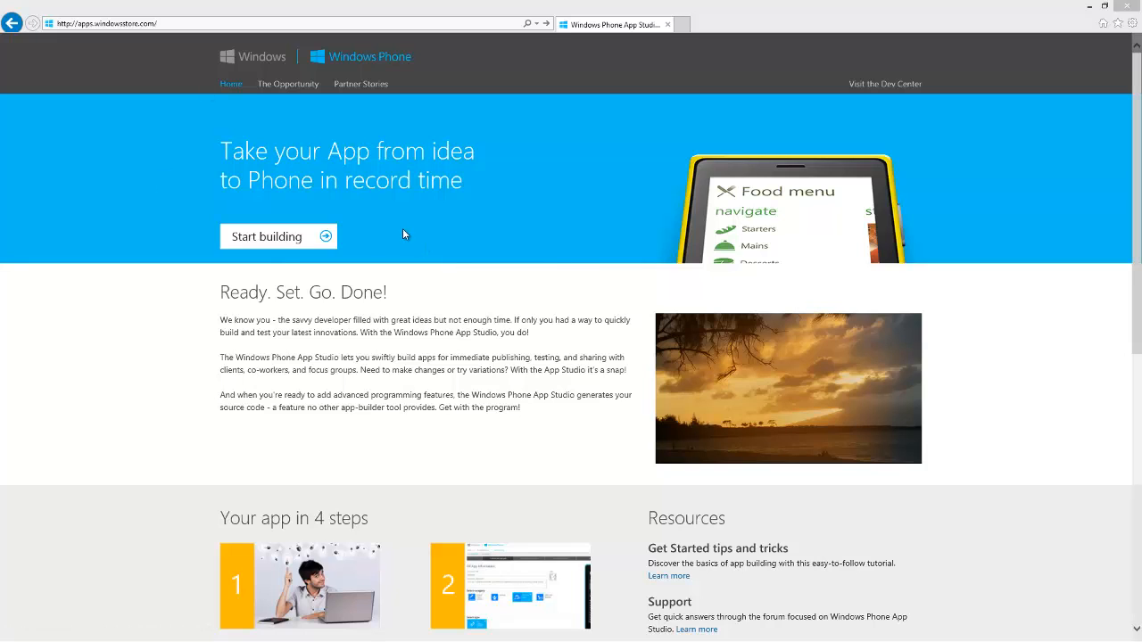
Start building an app and examine the preview of the Sports team template, closing it without creating an app
{"action": "left_click", "coordinate": [267, 239]}
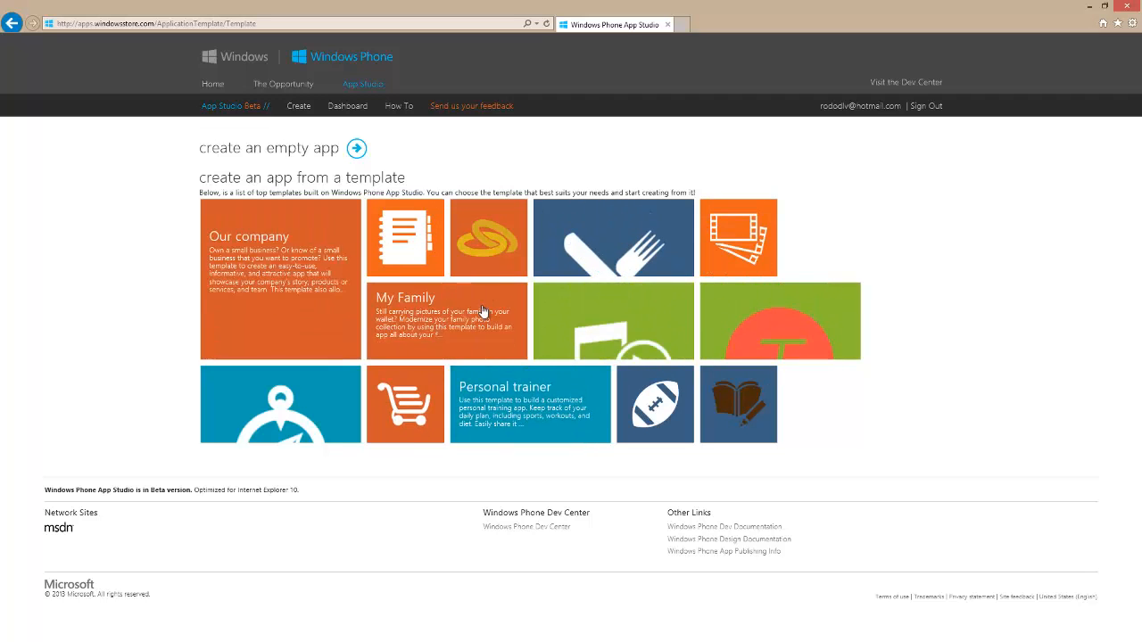
{"action": "left_click", "coordinate": [650, 400]}
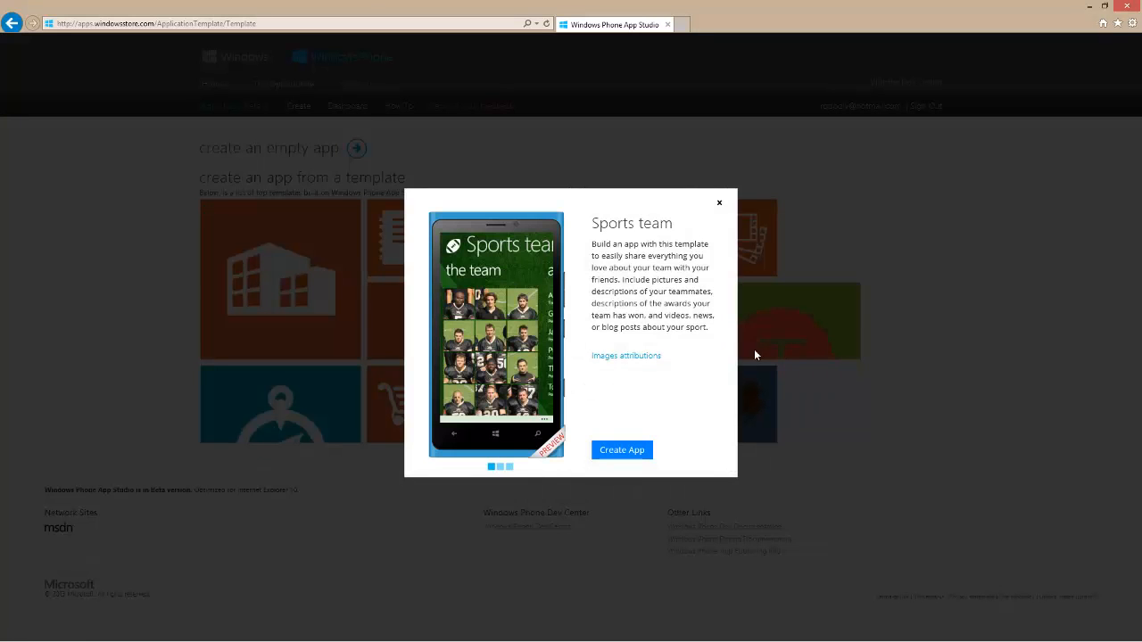
{"action": "left_click", "coordinate": [491, 466]}
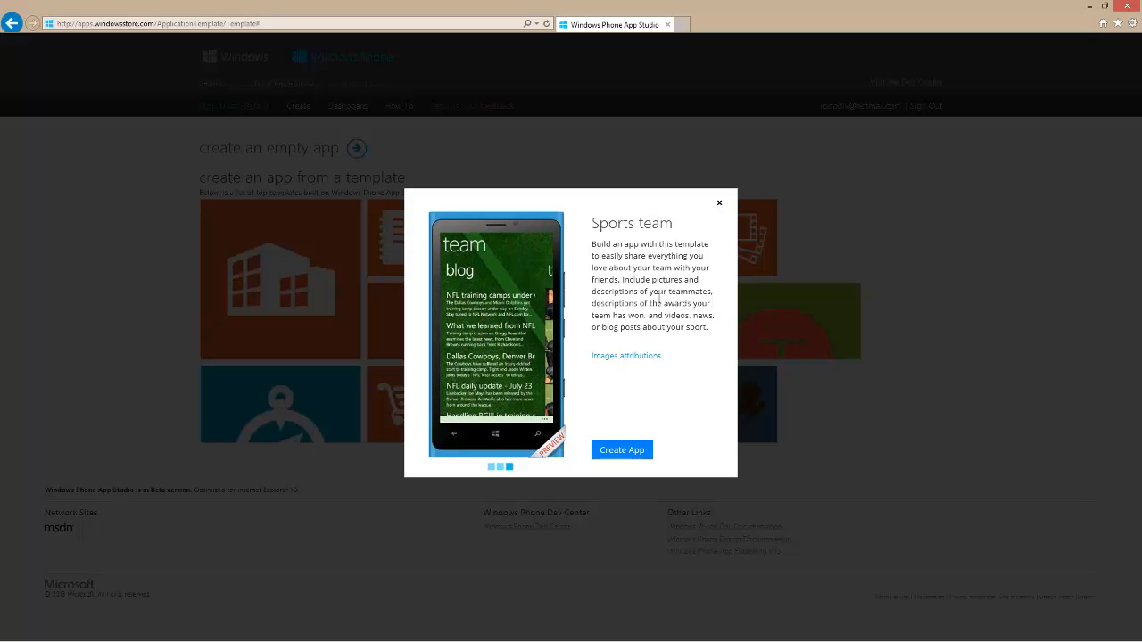
{"action": "left_click", "coordinate": [720, 202]}
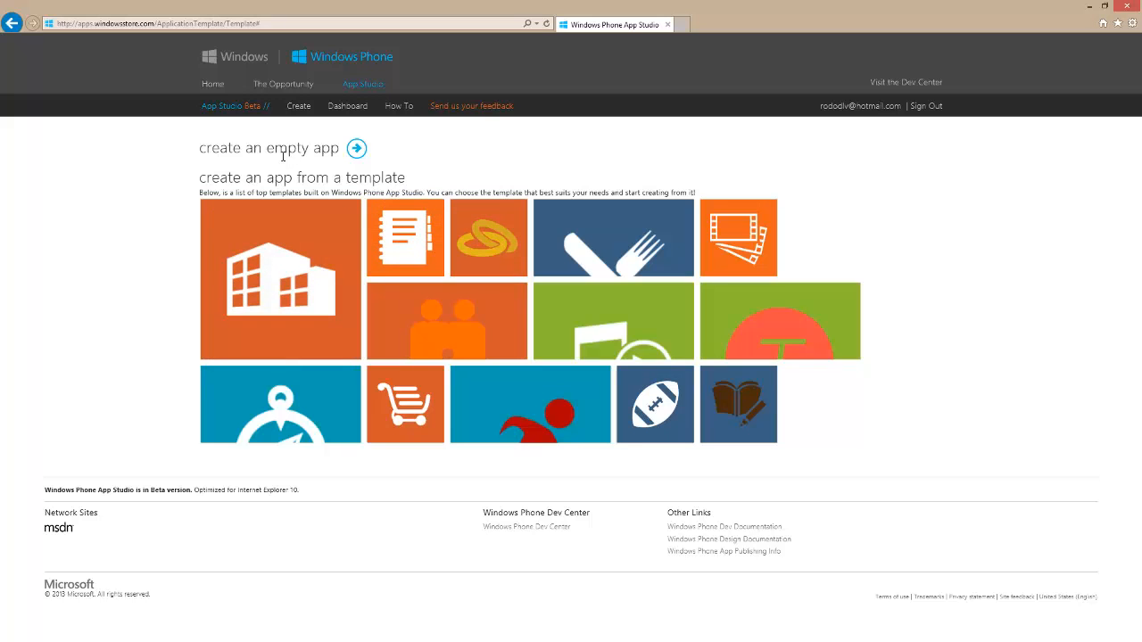
Create an empty app and set its title to "MY APP"
{"action": "left_click", "coordinate": [357, 148]}
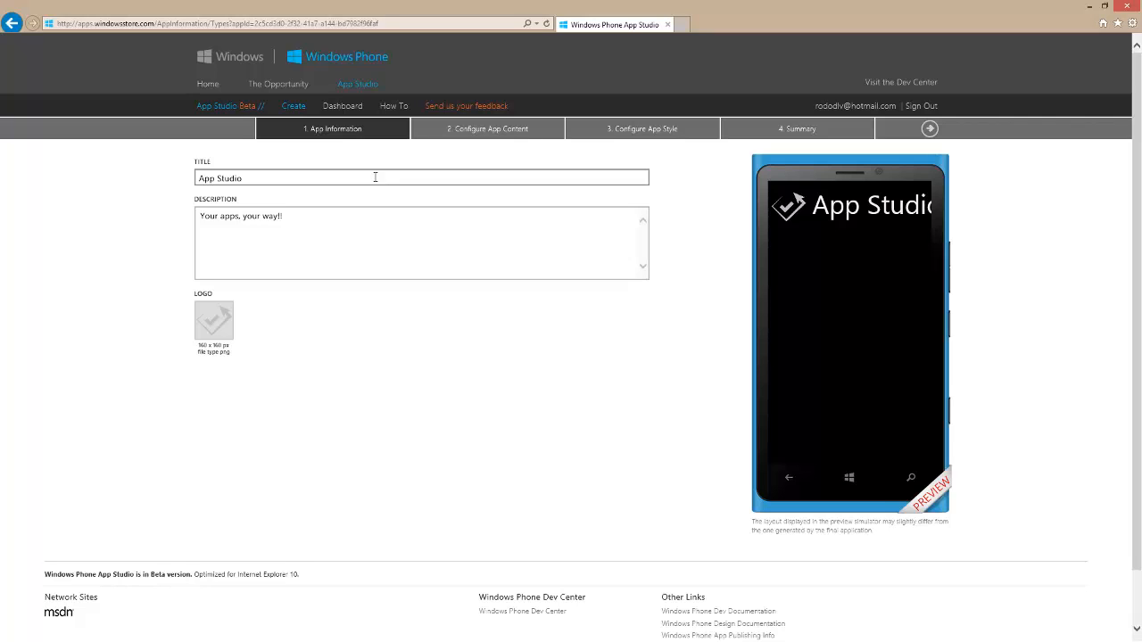
{"action": "left_click_drag", "start_coordinate": [375, 177], "coordinate": [190, 184]}
{"action": "type", "text": "MY"}
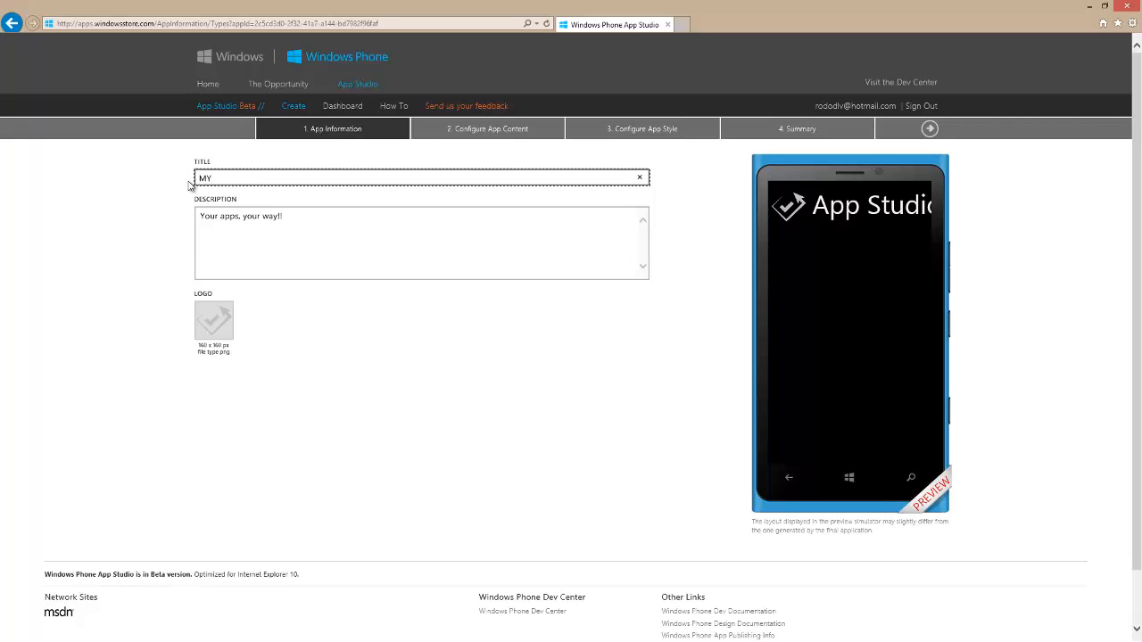
{"action": "type", "text": " APP"}
Replace the app's default description with "THIS IS MY APP"
{"action": "key", "text": "Tab"}
{"action": "key", "text": "shift+Left"}
{"action": "key", "text": "shift+Left"}
{"action": "key", "text": "shift+Left"}
{"action": "key", "text": "shift+Left"}
{"action": "key", "text": "shift+Left"}
{"action": "key", "text": "shift+Left"}
{"action": "key", "text": "shift+Left"}
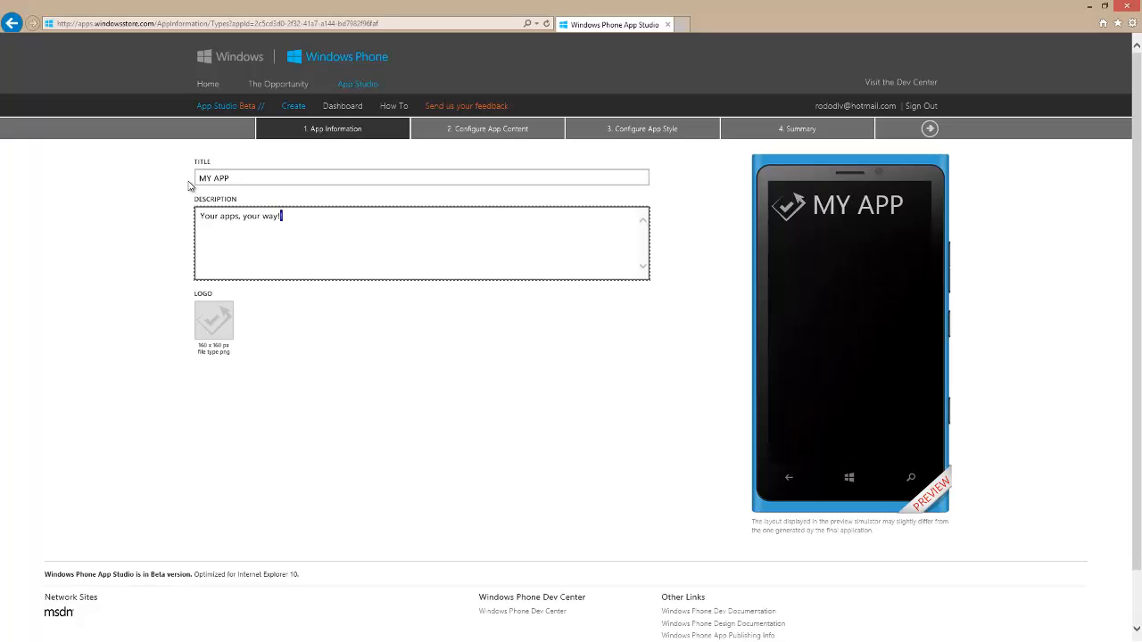
{"action": "key", "text": "shift+Left"}
{"action": "key", "text": "shift+Left"}
{"action": "key", "text": "shift+Left"}
{"action": "key", "text": "shift+Left"}
{"action": "key", "text": "shift+Left"}
{"action": "key", "text": "shift+Left"}
{"action": "key", "text": "shift+Left"}
{"action": "key", "text": "shift+Left"}
{"action": "key", "text": "shift+Left"}
{"action": "key", "text": "shift+Left"}
{"action": "key", "text": "shift+Left"}
{"action": "key", "text": "shift+Left"}
{"action": "key", "text": "shift+Left"}
{"action": "key", "text": "shift+Left"}
{"action": "type", "text": "THIS"}
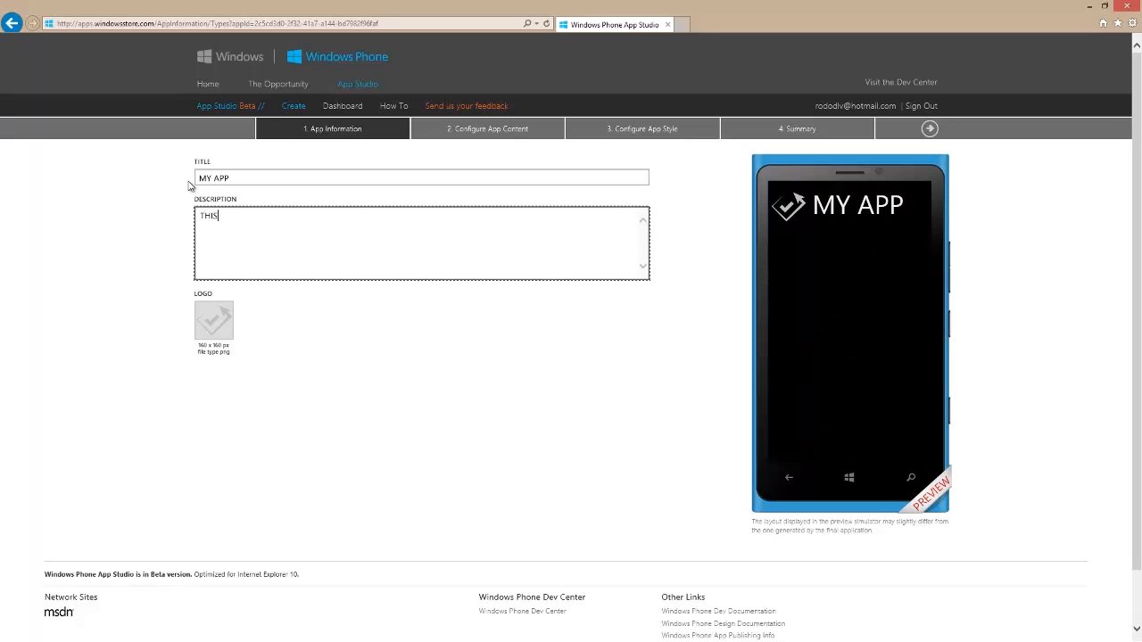
{"action": "type", "text": " IS MY APP"}
{"action": "left_click", "coordinate": [683, 25]}
{"action": "type", "text": "WWW.IN"}
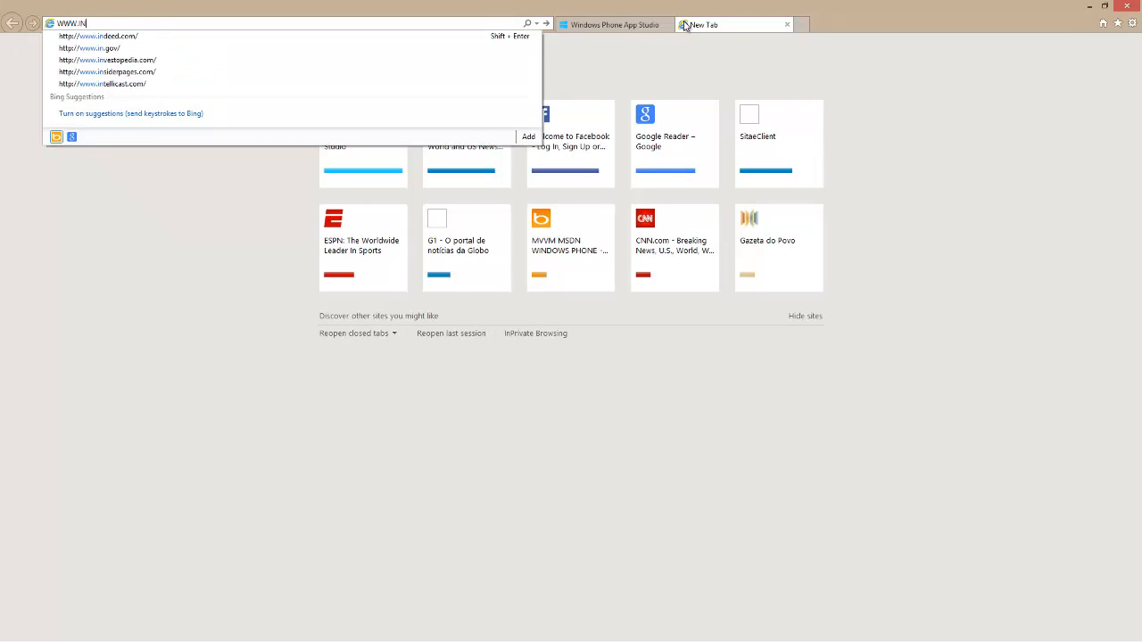
{"action": "key", "text": "BackSpace"}
{"action": "key", "text": "BackSpace"}
{"action": "type", "text": "WINDOWSPH"}
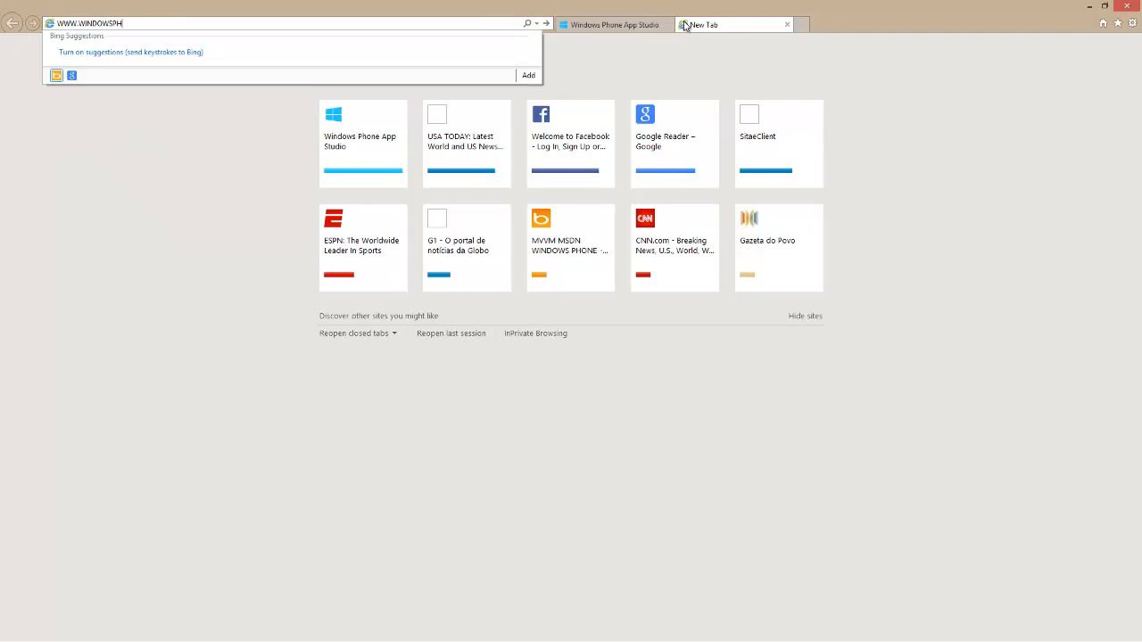
{"action": "type", "text": "ONE.COM"}
{"action": "key", "text": "Return"}
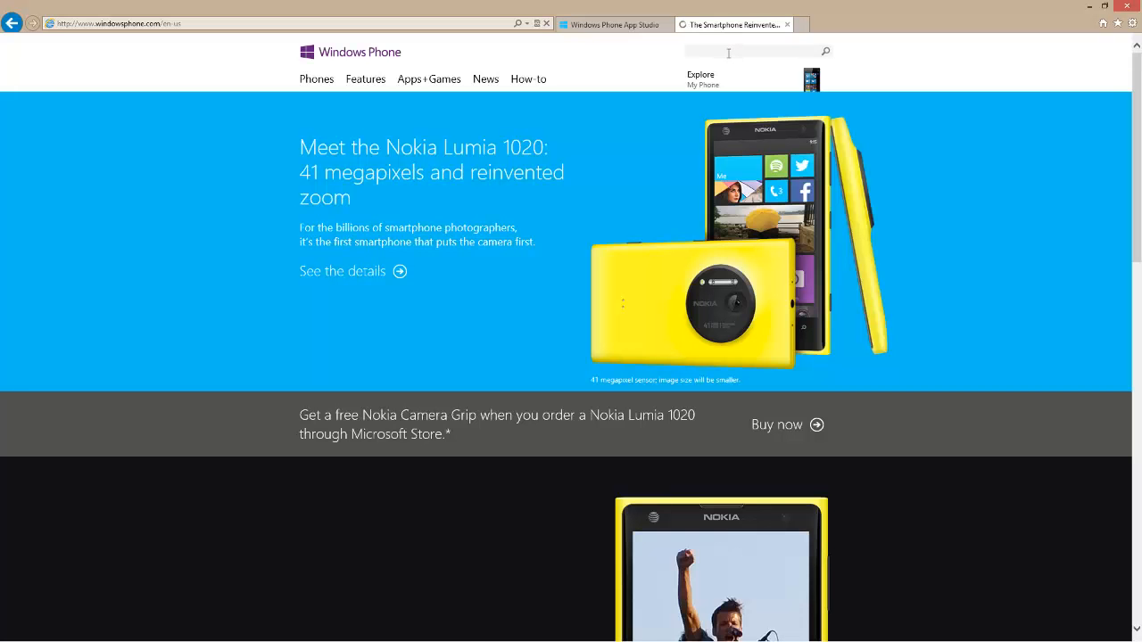
Search the Windows Phone site for "SEDES DA COPA 2014" and open the Sedes da Copa 2014 app page
{"action": "left_click", "coordinate": [728, 52]}
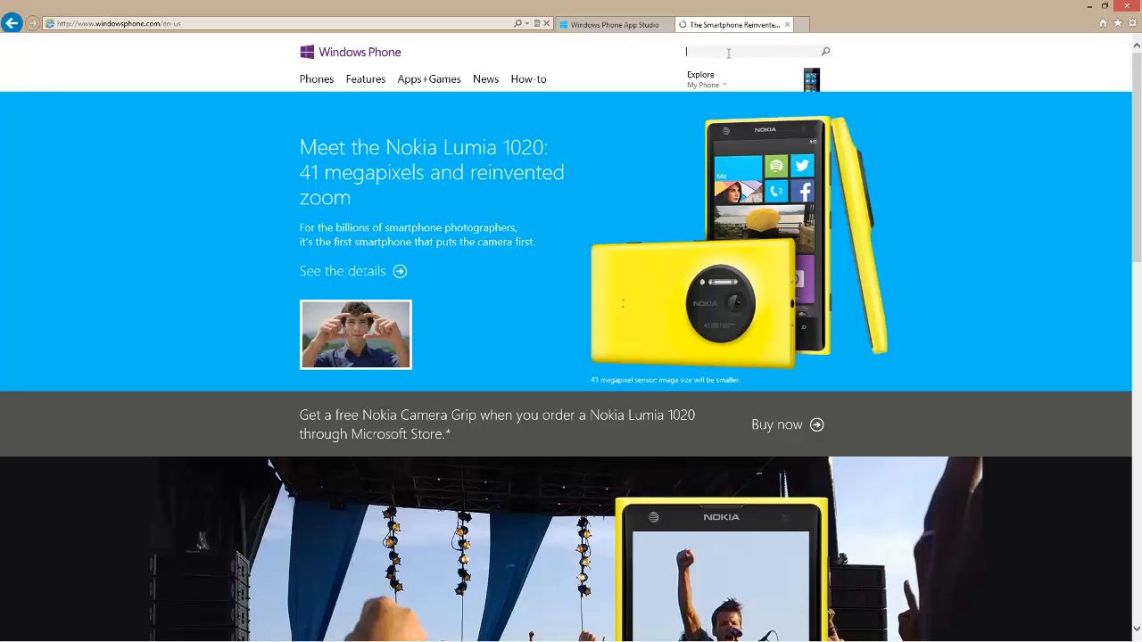
{"action": "type", "text": "scDES D"}
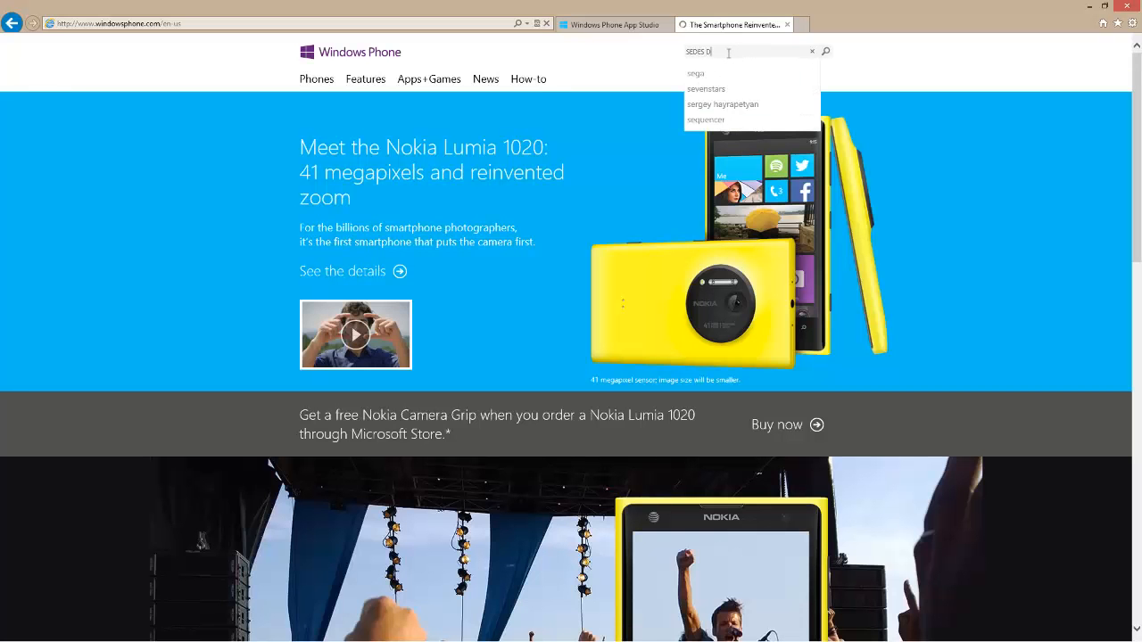
{"action": "type", "text": "A COPA"}
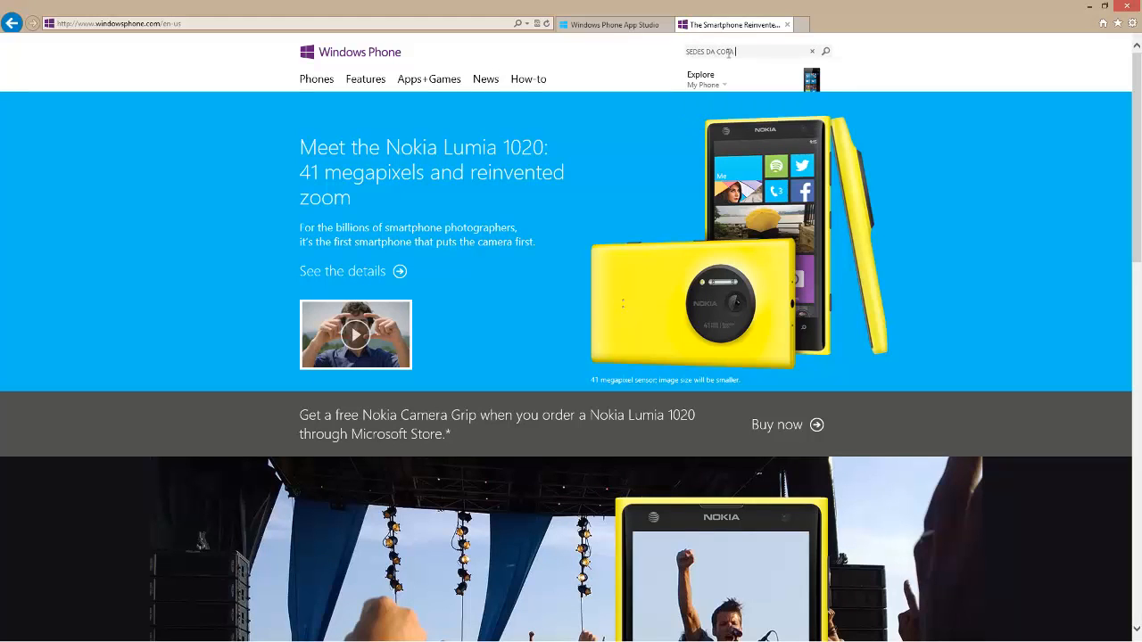
{"action": "type", "text": " 2014"}
{"action": "key", "text": "Return"}
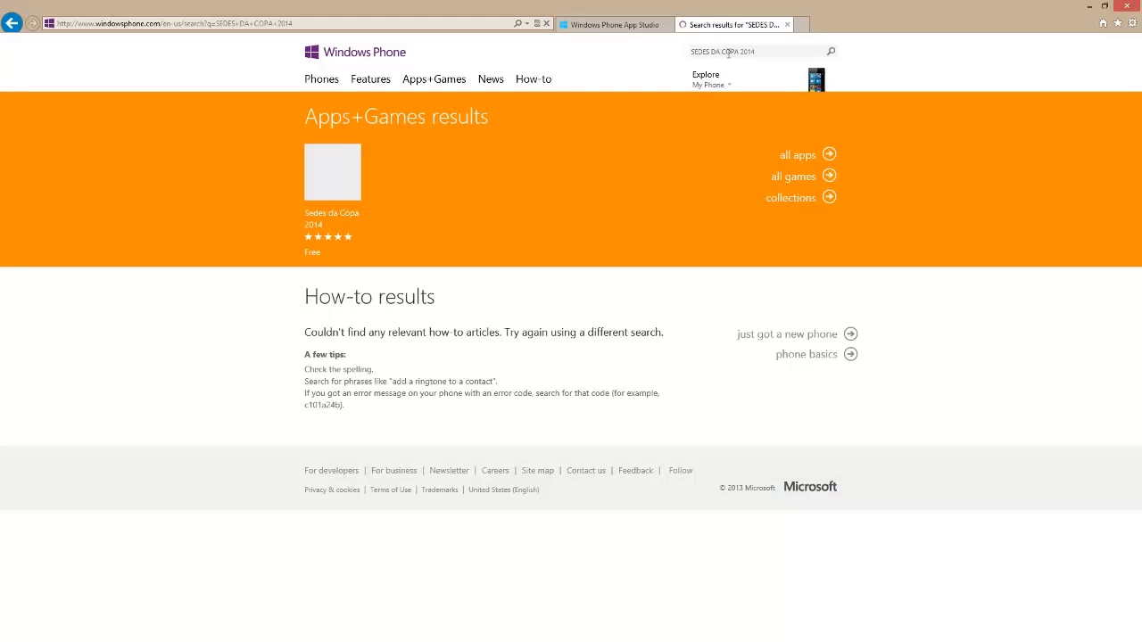
{"action": "left_click", "coordinate": [458, 191]}
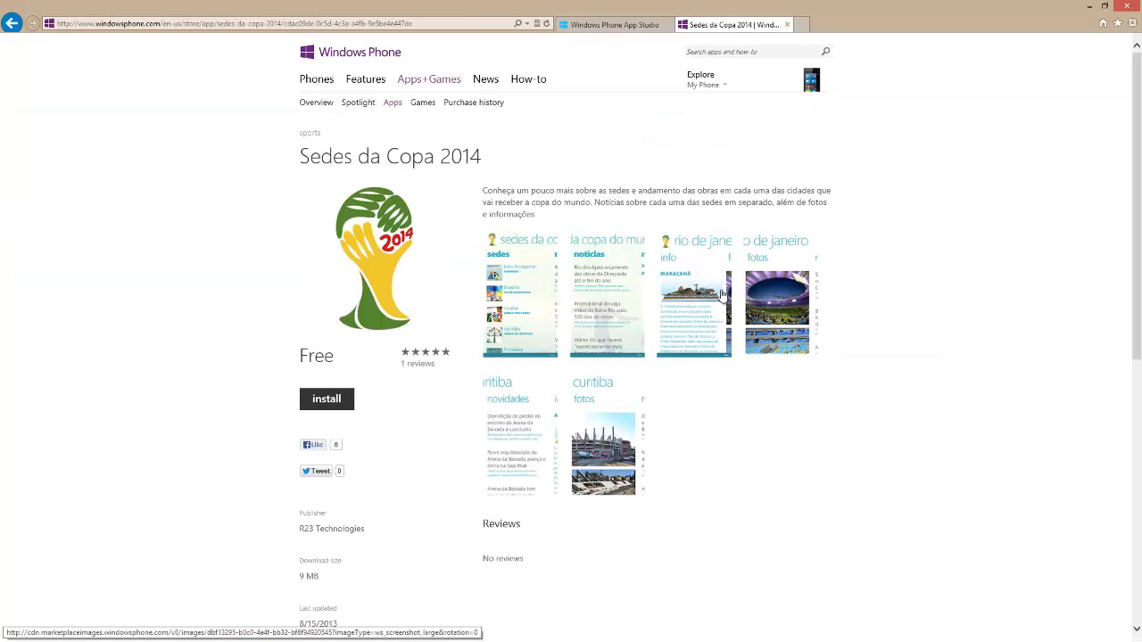
View the enlarged screenshots of the Sedes da Copa 2014 app from the second through the sixth
{"action": "left_click", "coordinate": [632, 308]}
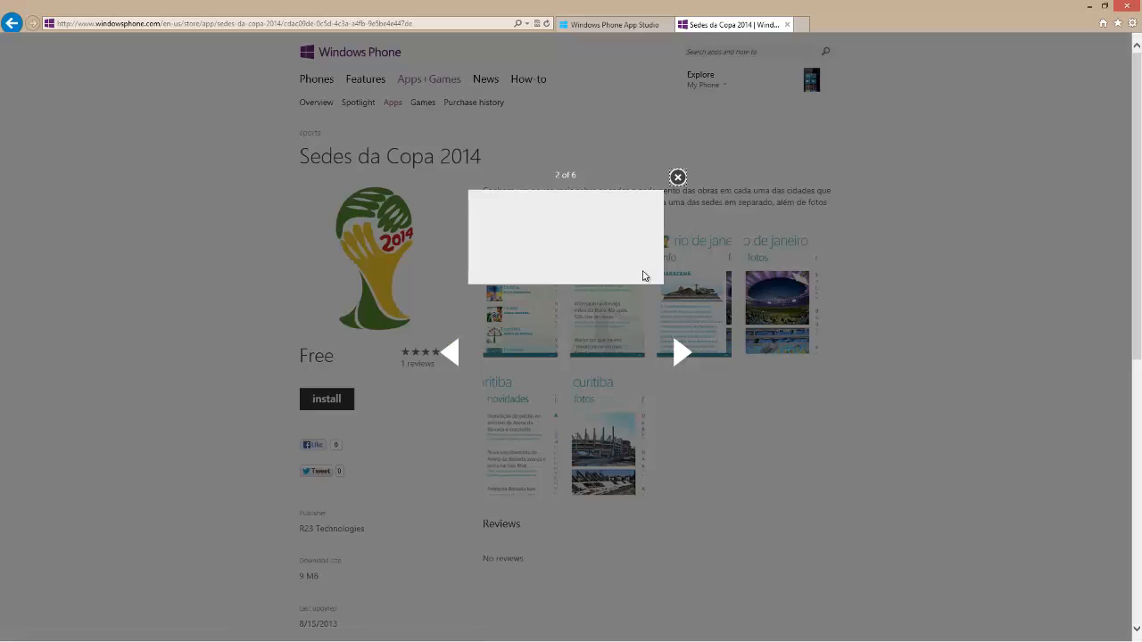
{"action": "left_click", "coordinate": [682, 355]}
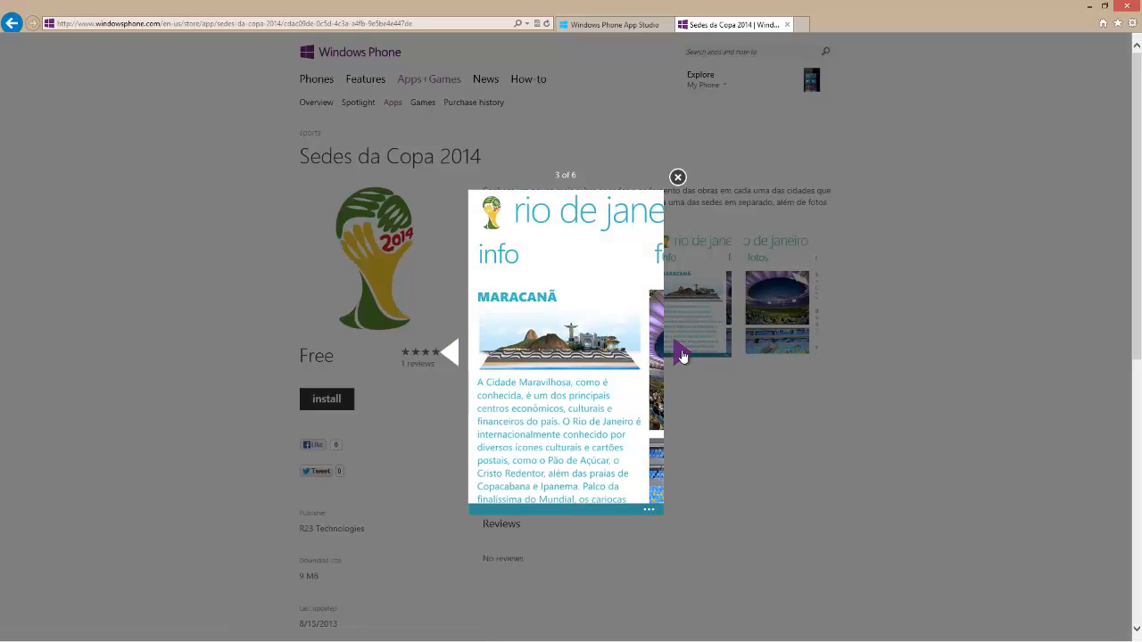
{"action": "left_click", "coordinate": [682, 355]}
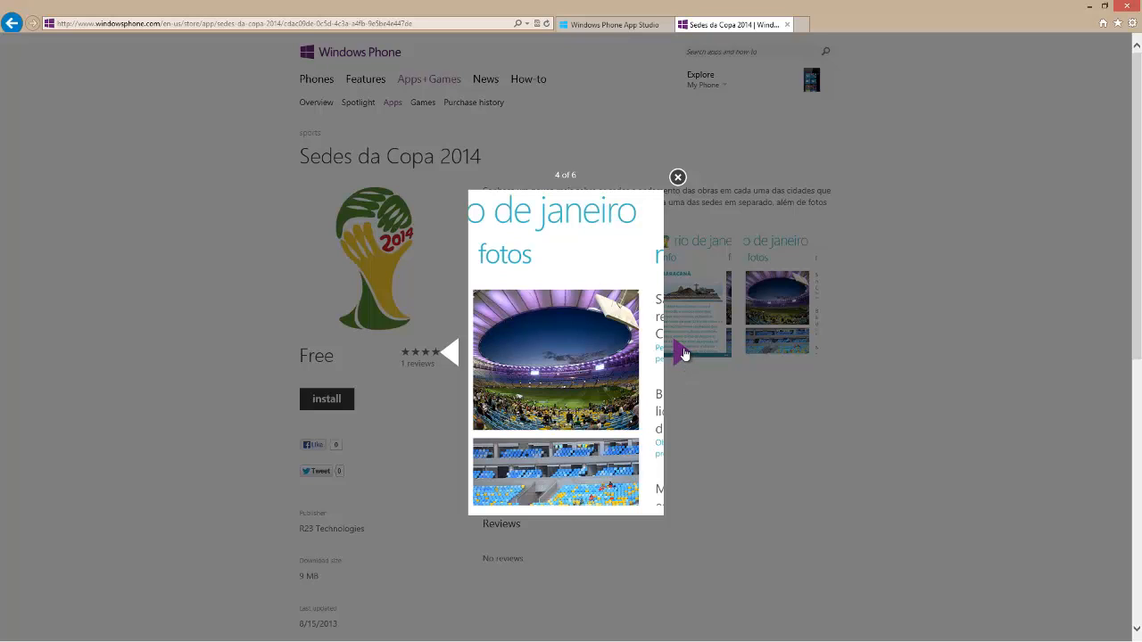
{"action": "left_click", "coordinate": [683, 354]}
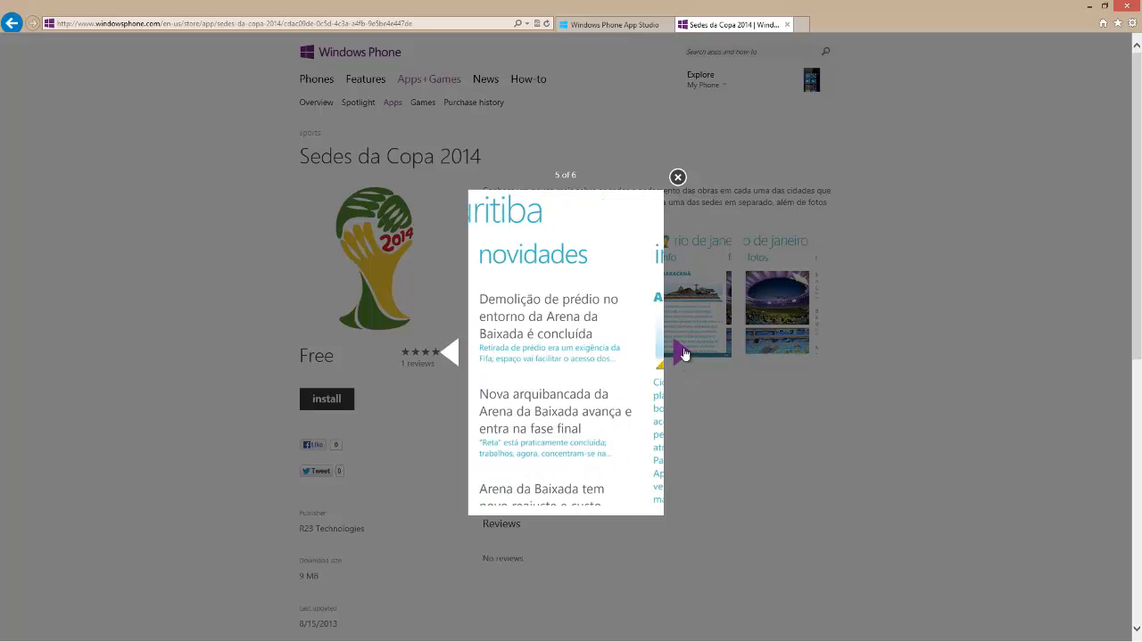
{"action": "left_click", "coordinate": [683, 354]}
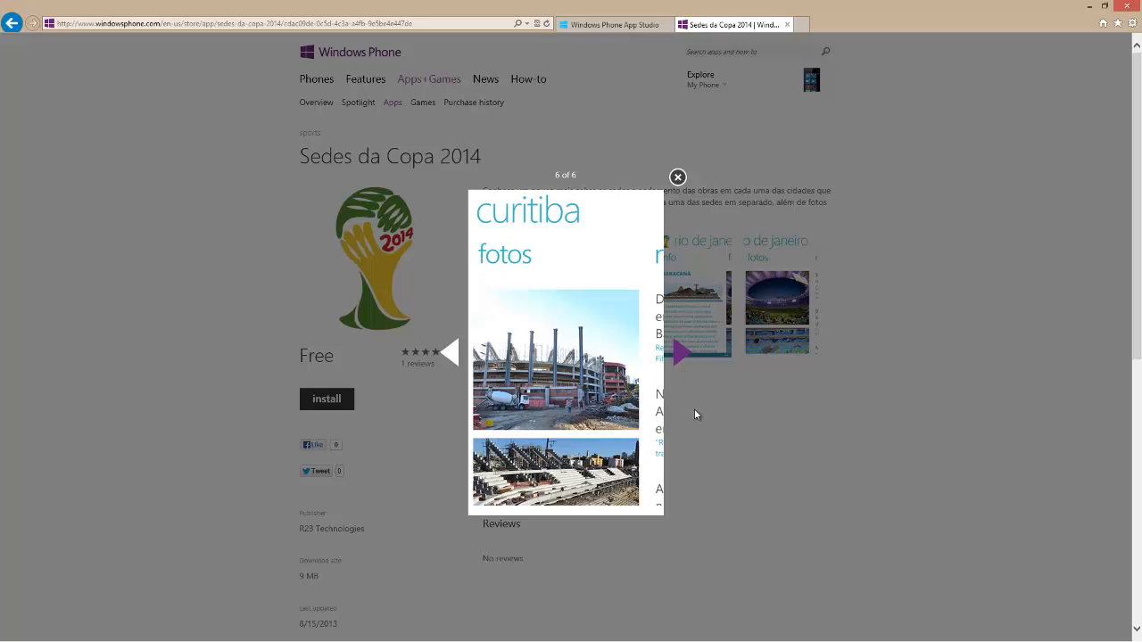
Return to the app being built, proceed to configuring its content, and add a menu to the application sections
{"action": "left_click", "coordinate": [614, 24]}
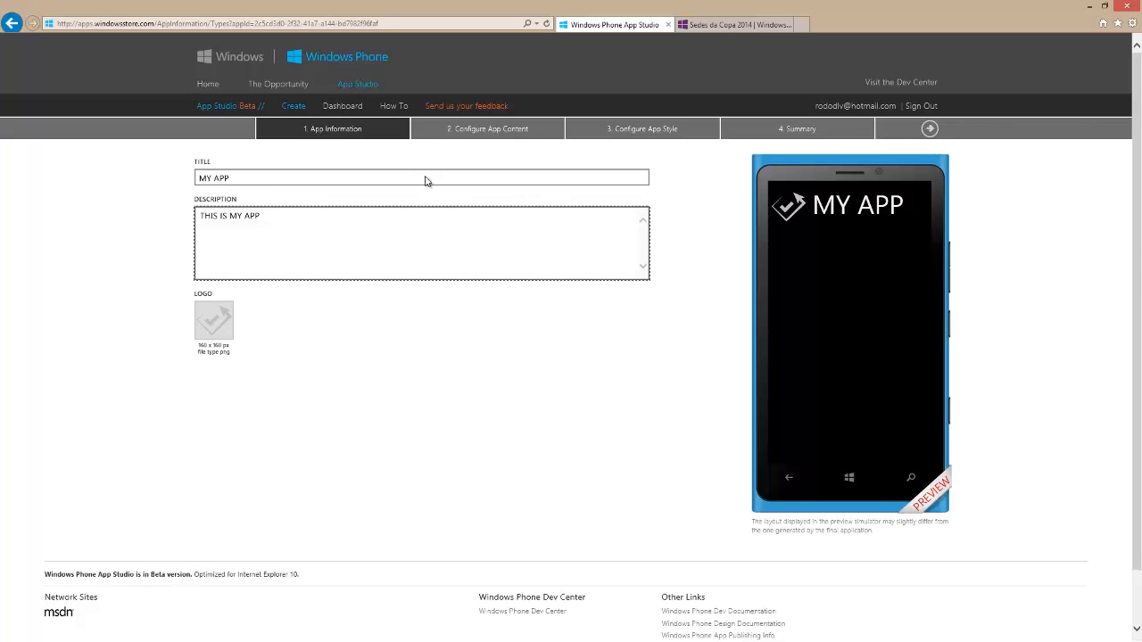
{"action": "left_click", "coordinate": [930, 128]}
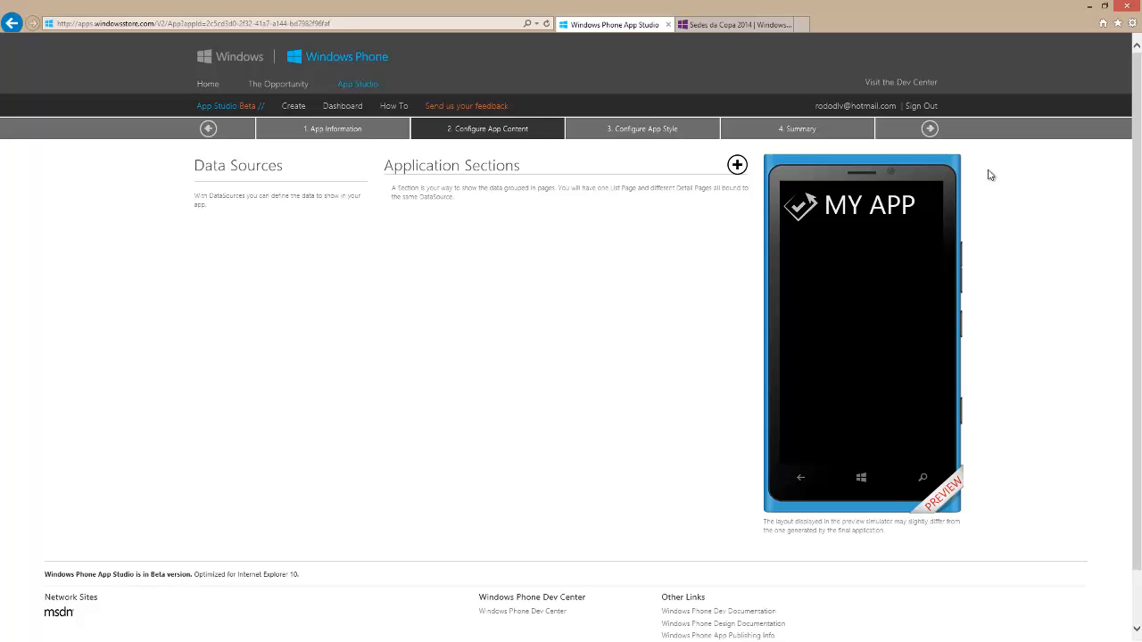
{"action": "left_click", "coordinate": [735, 165]}
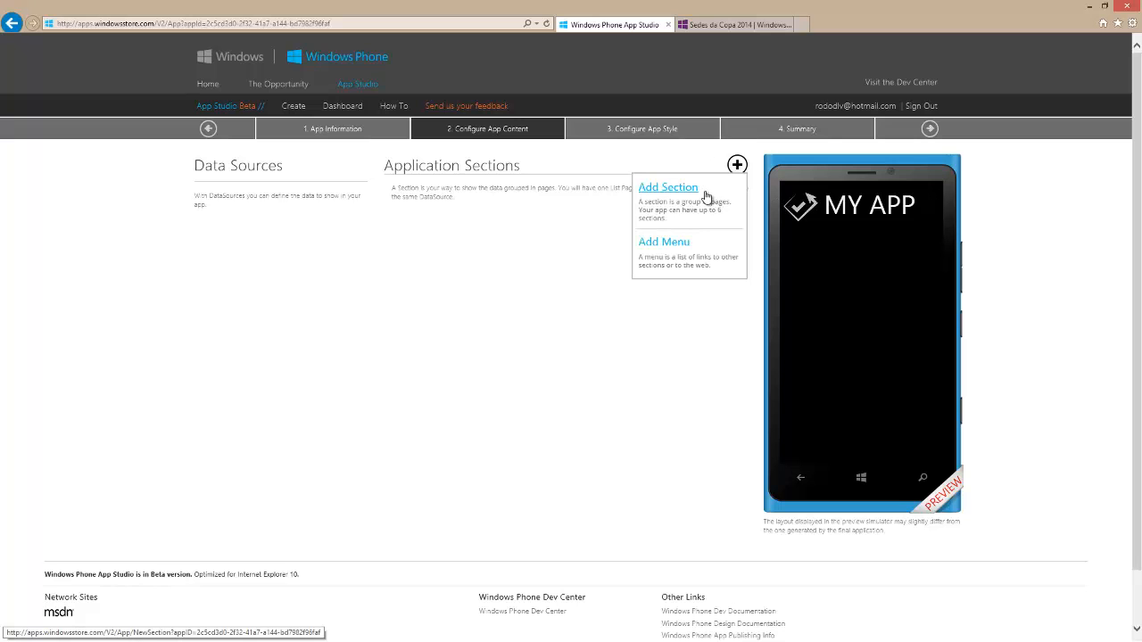
{"action": "left_click", "coordinate": [678, 241]}
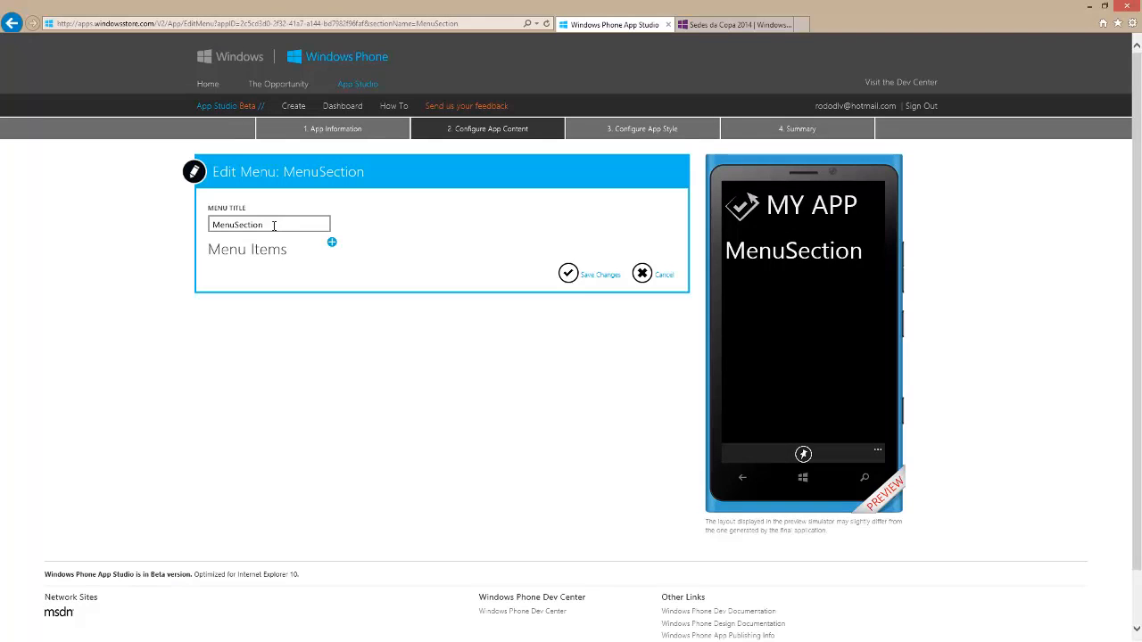
{"action": "left_click", "coordinate": [334, 244]}
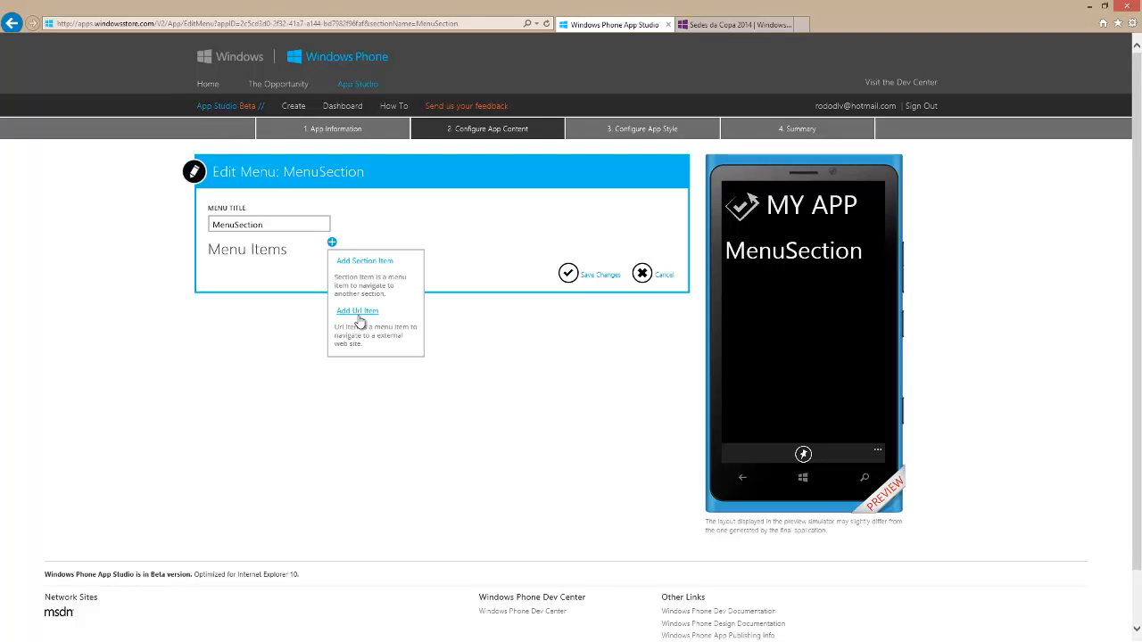
{"action": "left_click", "coordinate": [357, 312]}
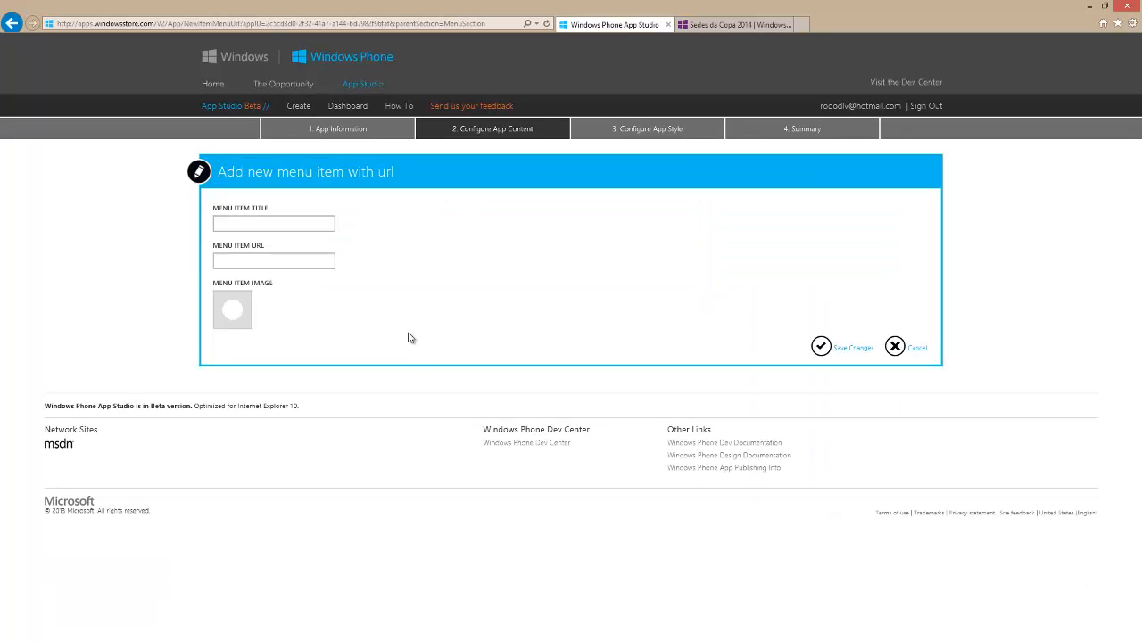
{"action": "left_click", "coordinate": [275, 226]}
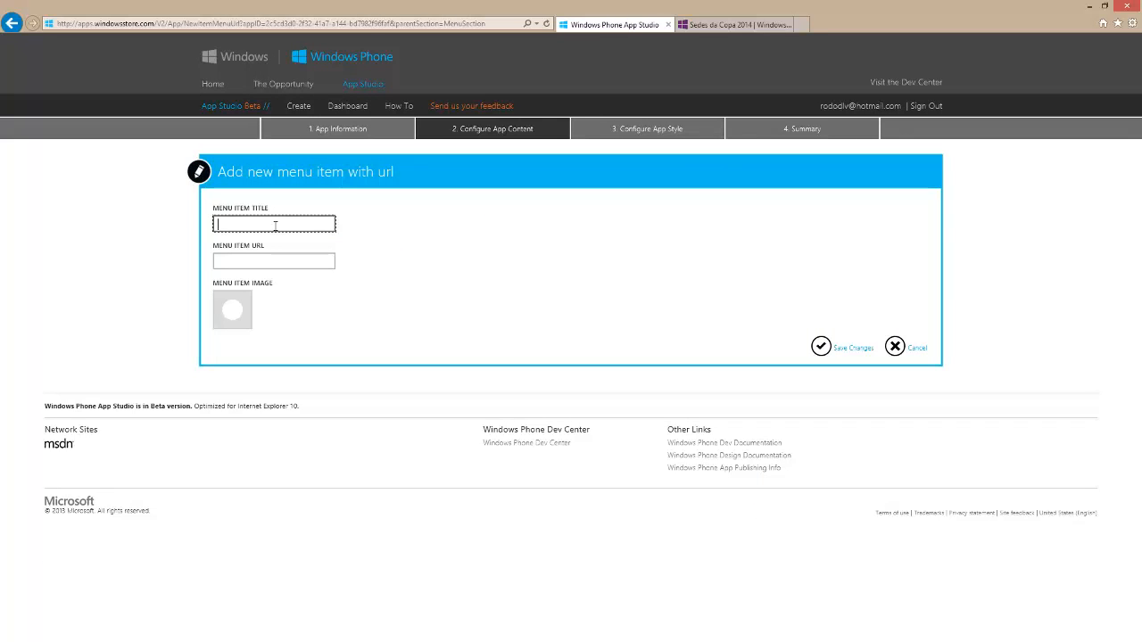
{"action": "type", "text": "my menu item"}
{"action": "key", "text": "Tab"}
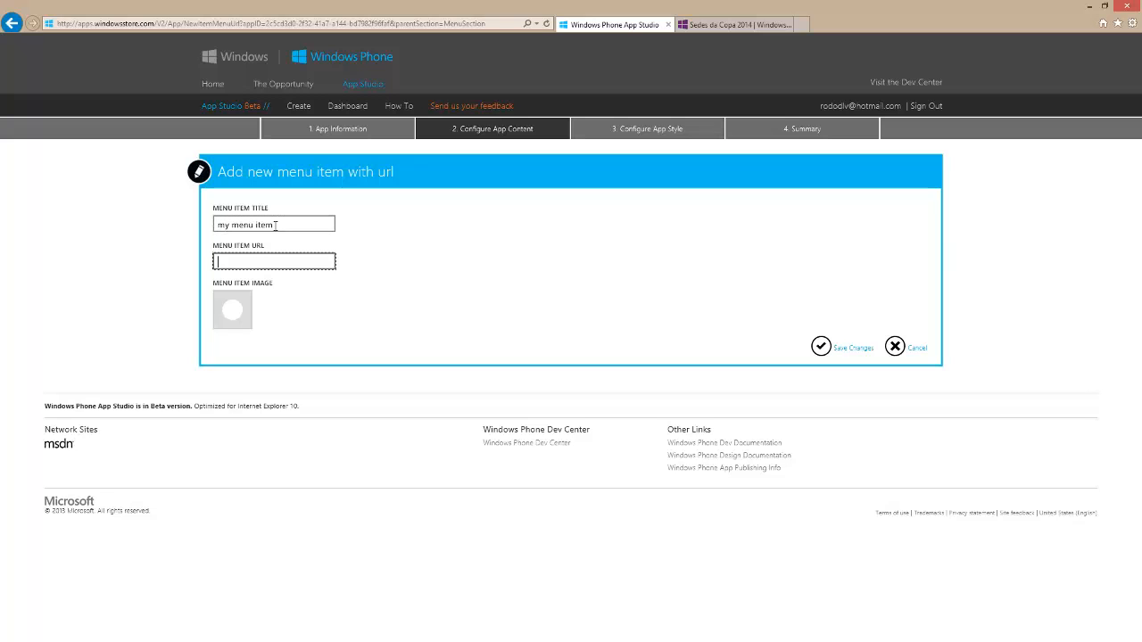
{"action": "type", "text": "http://www.microsoft.com"}
{"action": "left_click", "coordinate": [821, 346]}
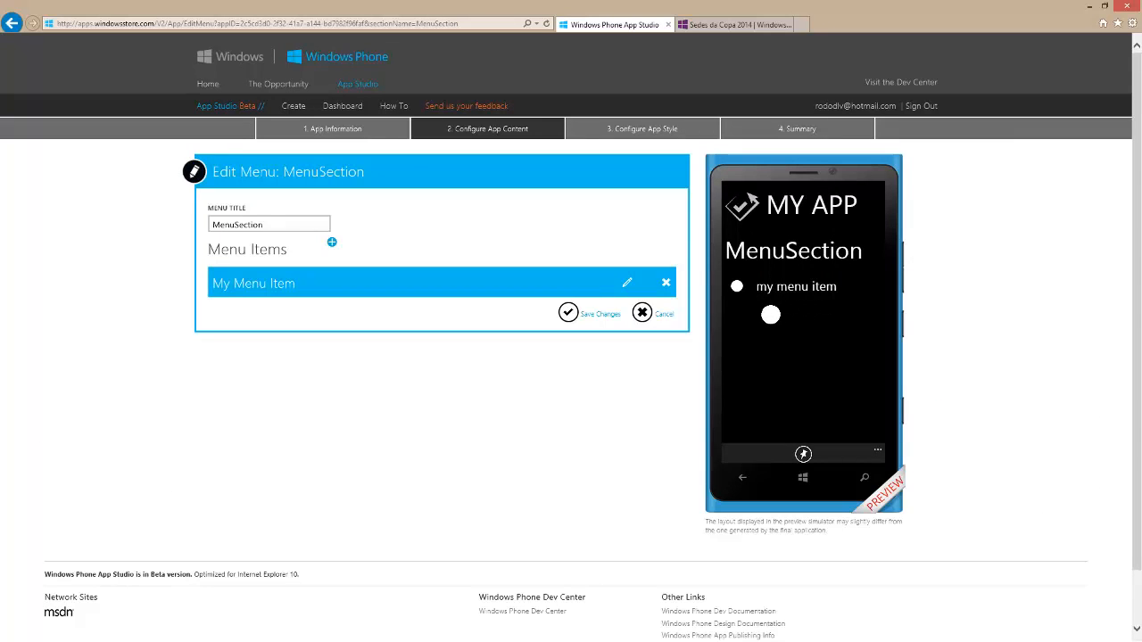
Save the changes to the MenuSection menu and open its section page for editing
{"action": "left_click", "coordinate": [806, 303]}
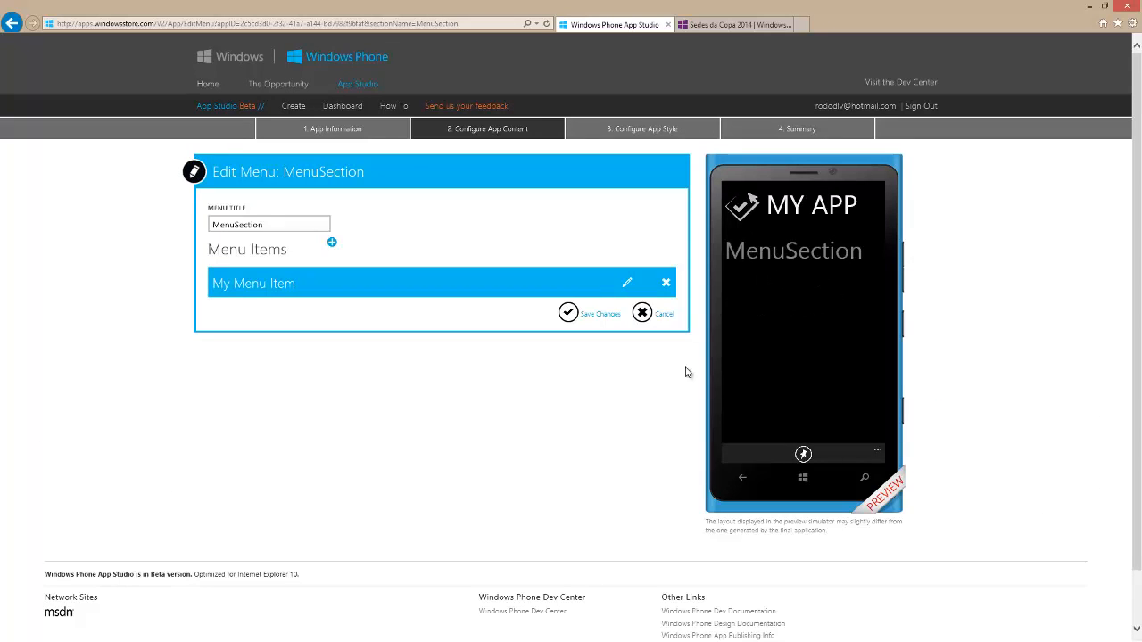
{"action": "left_click", "coordinate": [566, 311]}
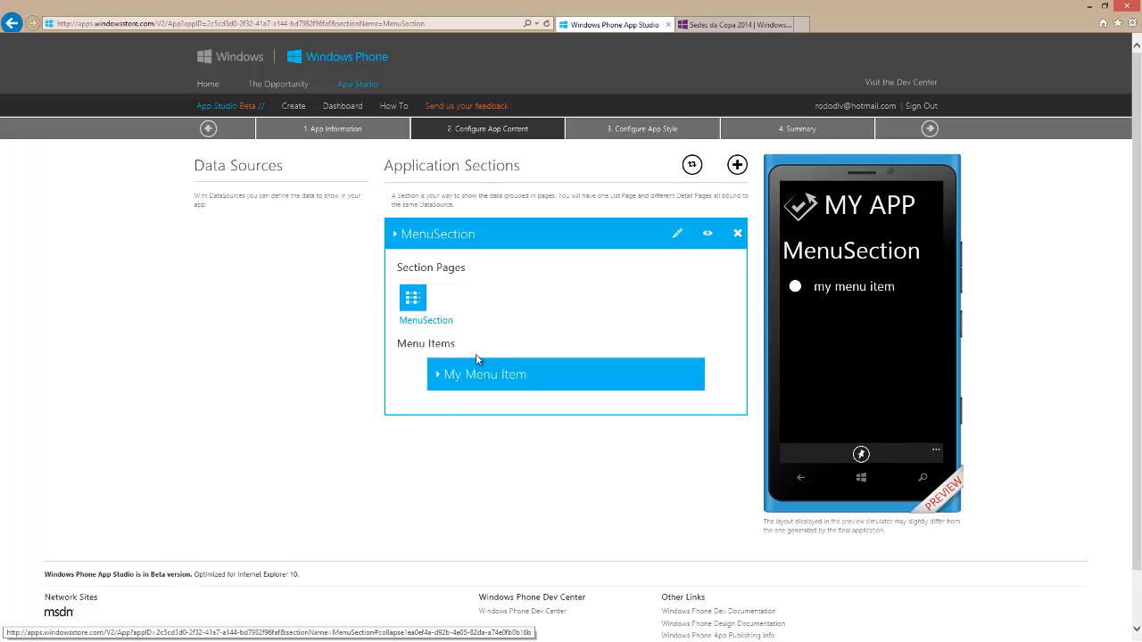
{"action": "left_click", "coordinate": [417, 304]}
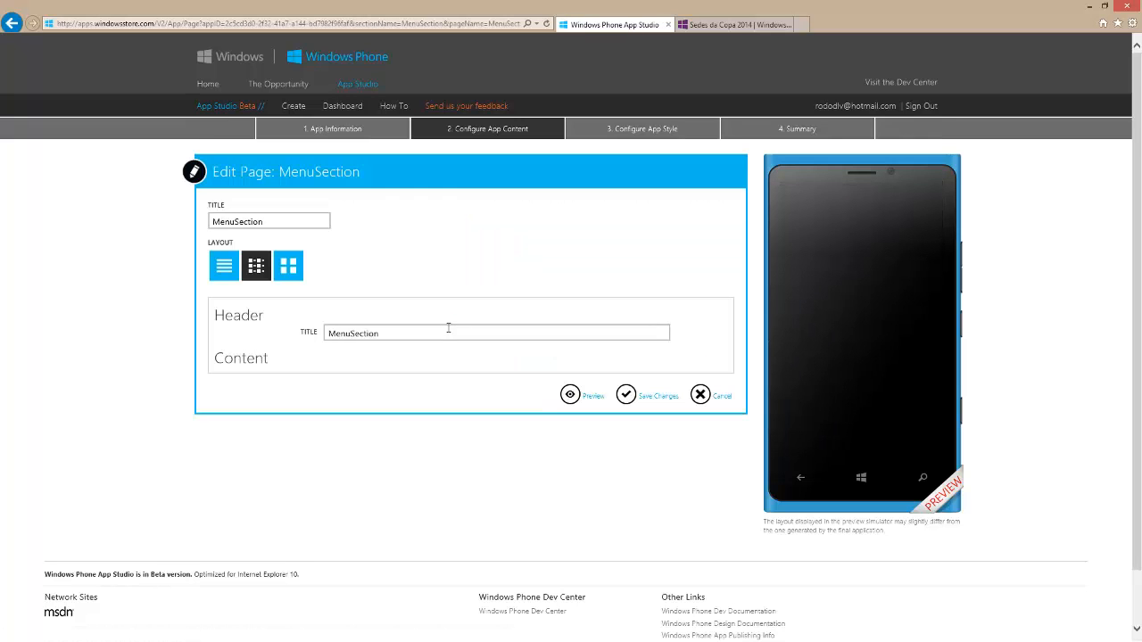
Set the MenuSection page's title to "menu" and preview the page
{"action": "double_click", "coordinate": [215, 224]}
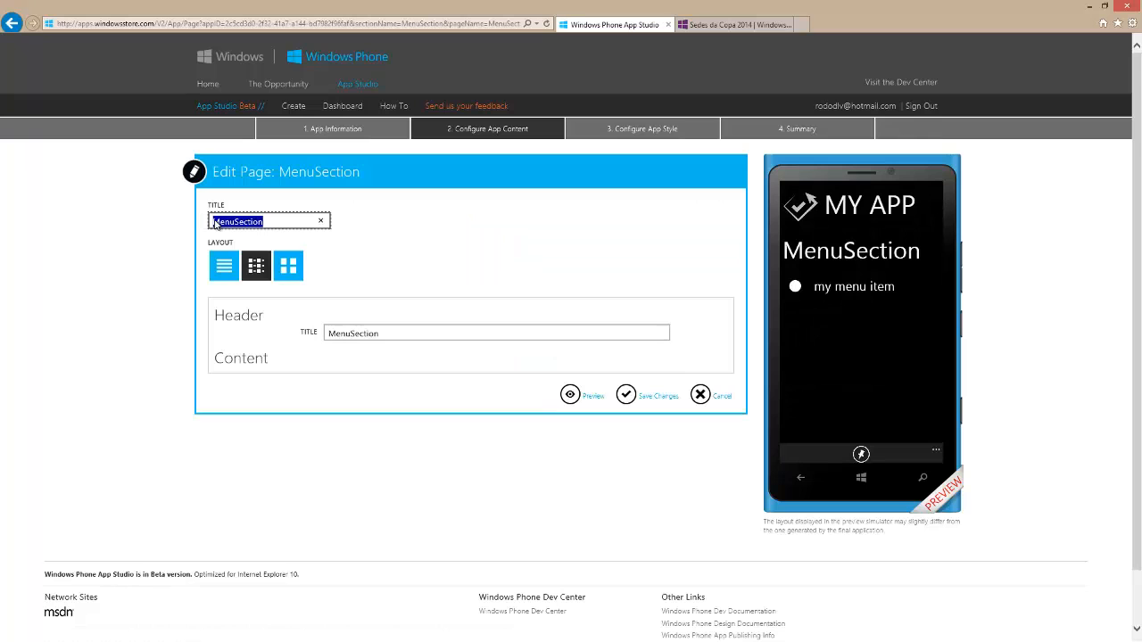
{"action": "key", "text": "BackSpace"}
{"action": "type", "text": "menu"}
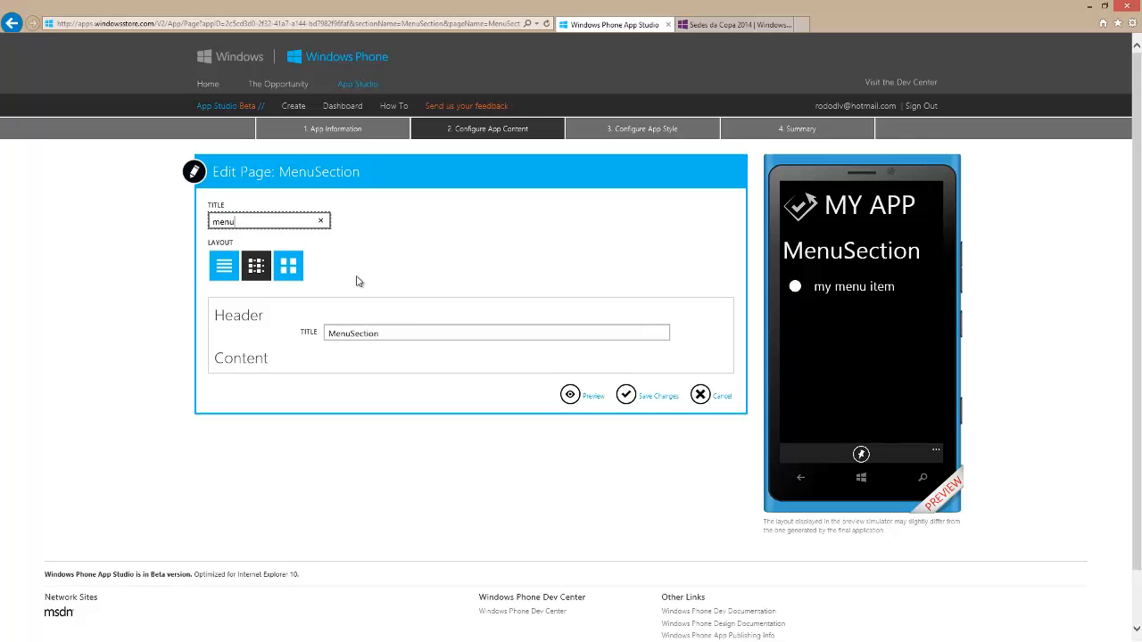
{"action": "left_click", "coordinate": [571, 395]}
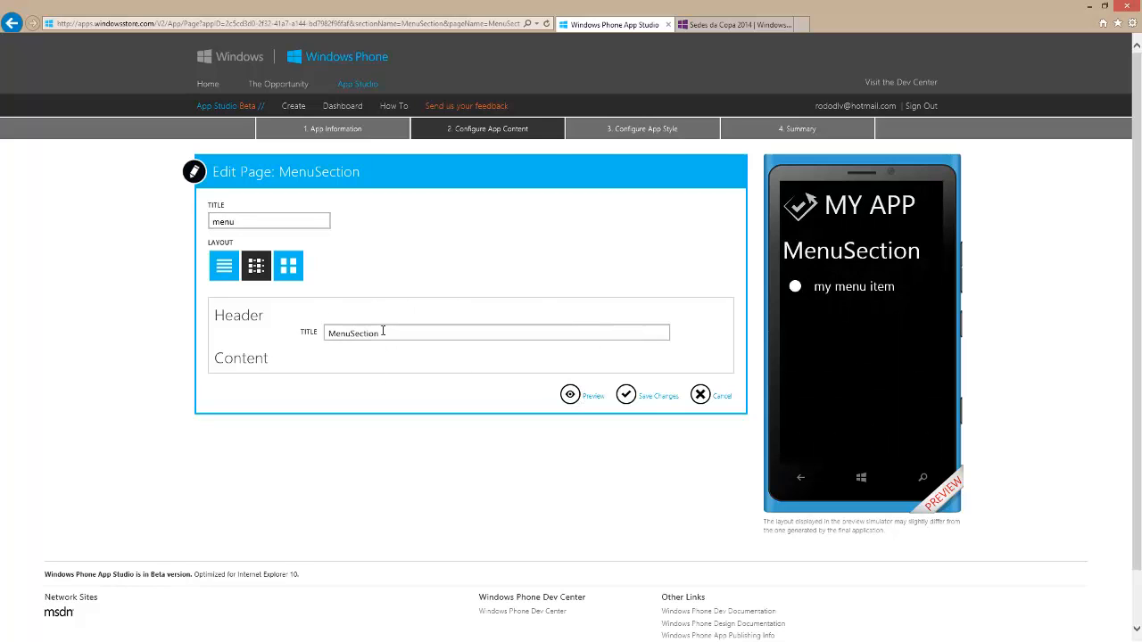
Rename the MenuSection page by setting its title to "myMenu"
{"action": "left_click_drag", "start_coordinate": [393, 333], "coordinate": [291, 330]}
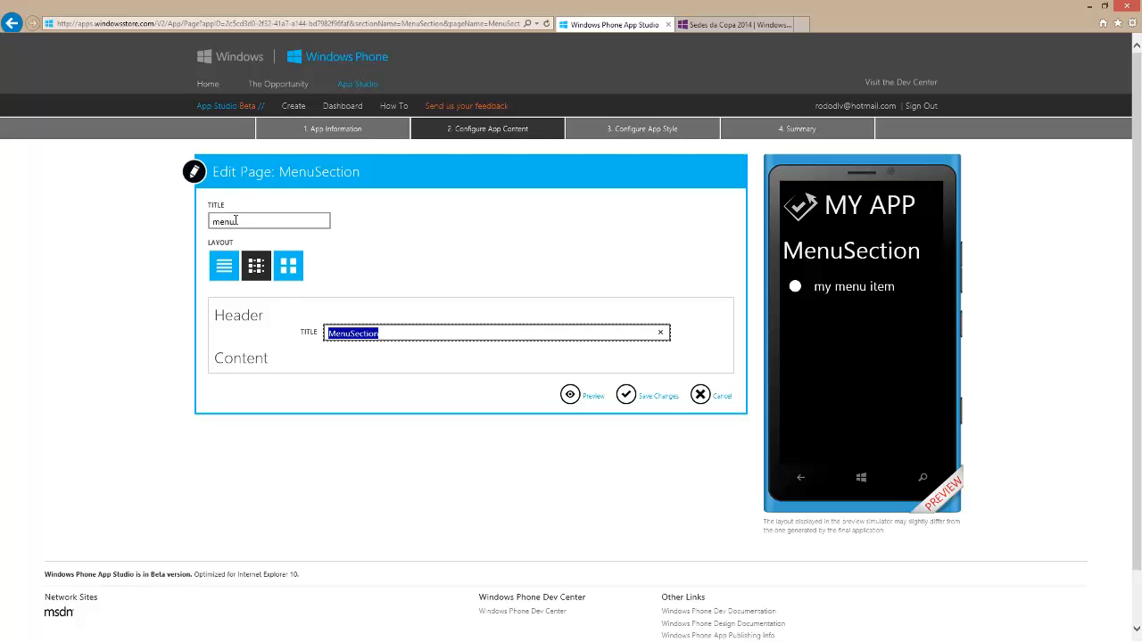
{"action": "left_click_drag", "start_coordinate": [235, 220], "coordinate": [193, 225]}
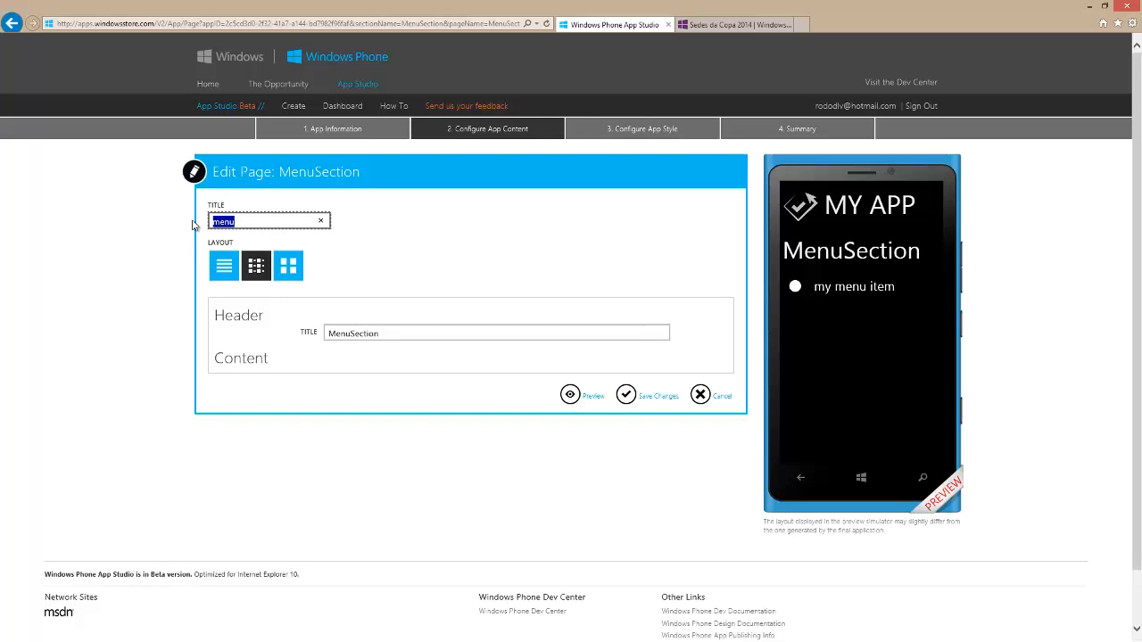
{"action": "type", "text": "myMenu"}
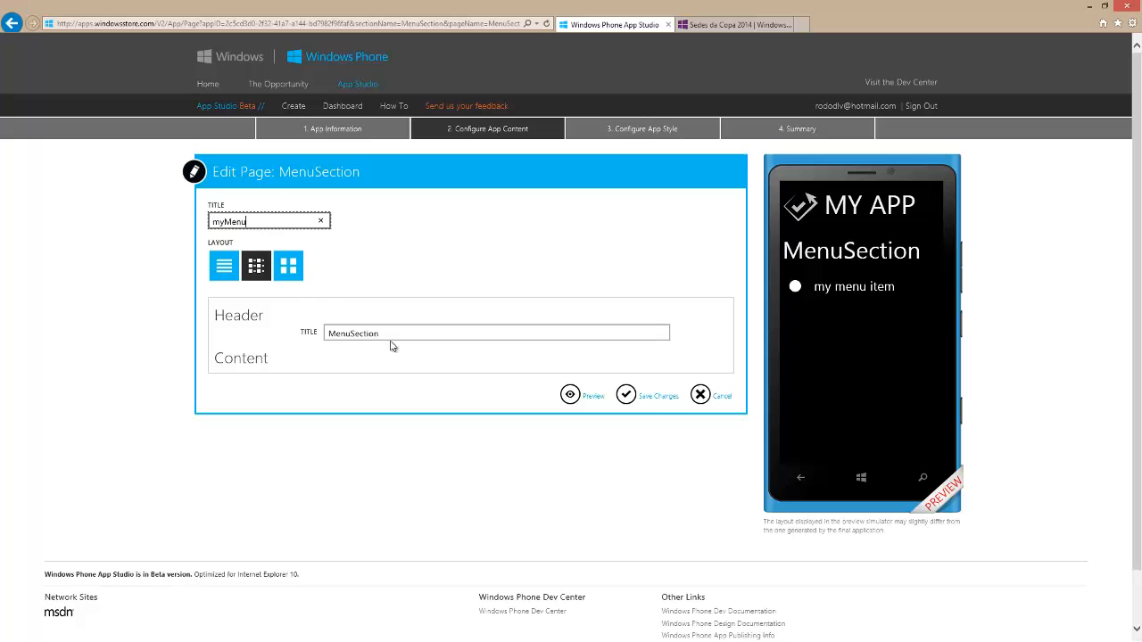
Set the page's header title to "more", preview it, and save the page changes
{"action": "left_click_drag", "start_coordinate": [384, 332], "coordinate": [326, 333]}
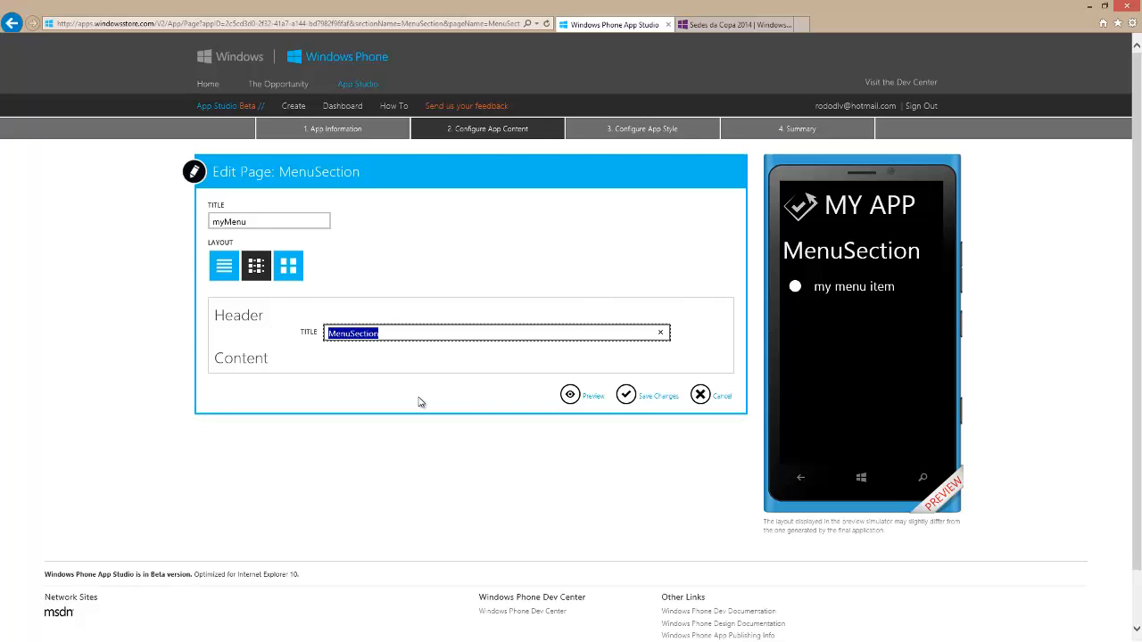
{"action": "type", "text": "more"}
{"action": "left_click", "coordinate": [581, 403]}
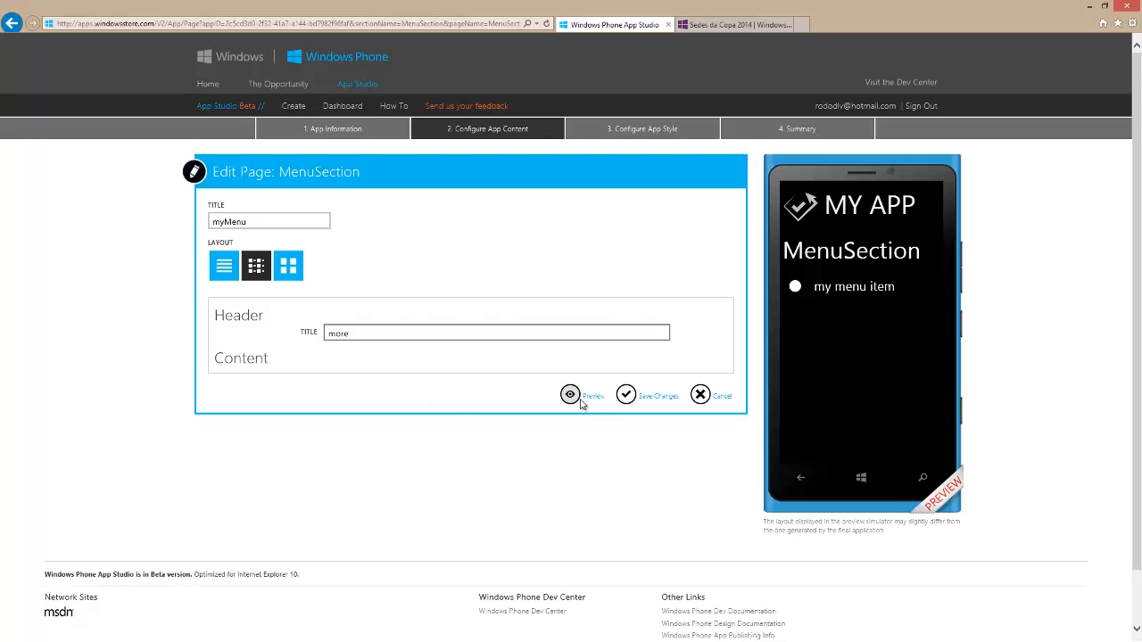
{"action": "left_click", "coordinate": [632, 399]}
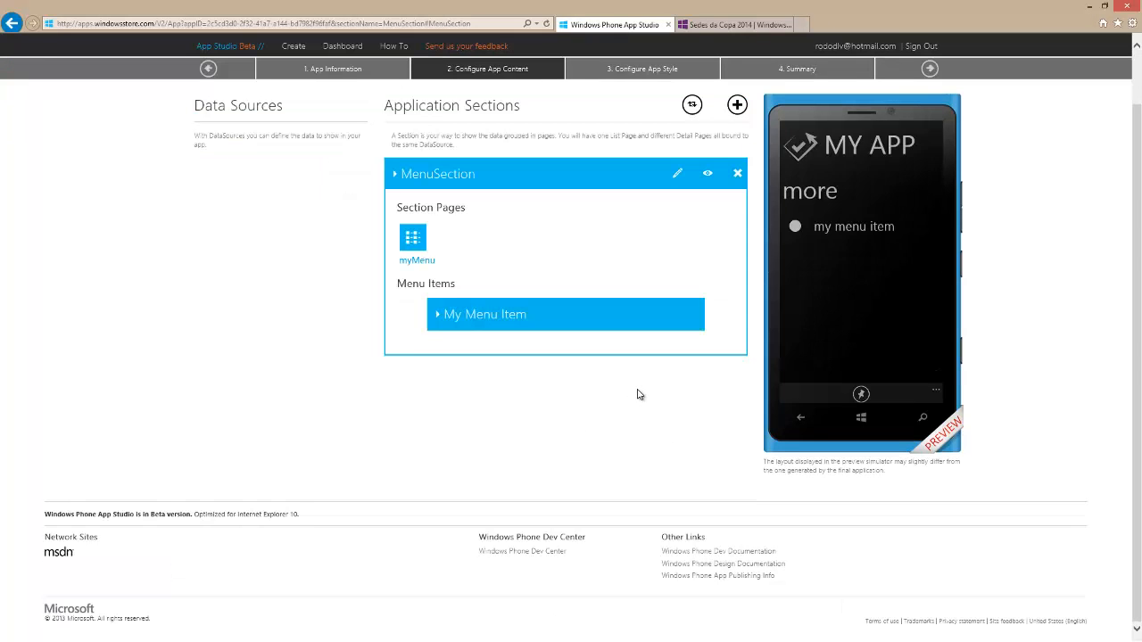
Start a new application section and name it "collection"
{"action": "left_click", "coordinate": [737, 105]}
{"action": "left_click", "coordinate": [701, 134]}
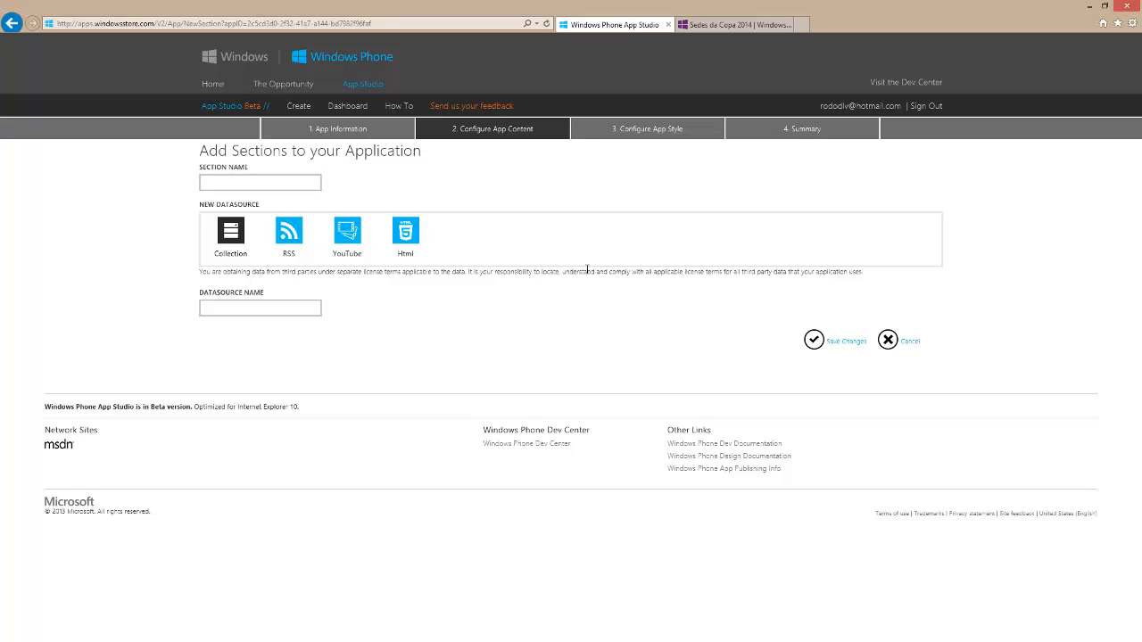
{"action": "left_click", "coordinate": [223, 183]}
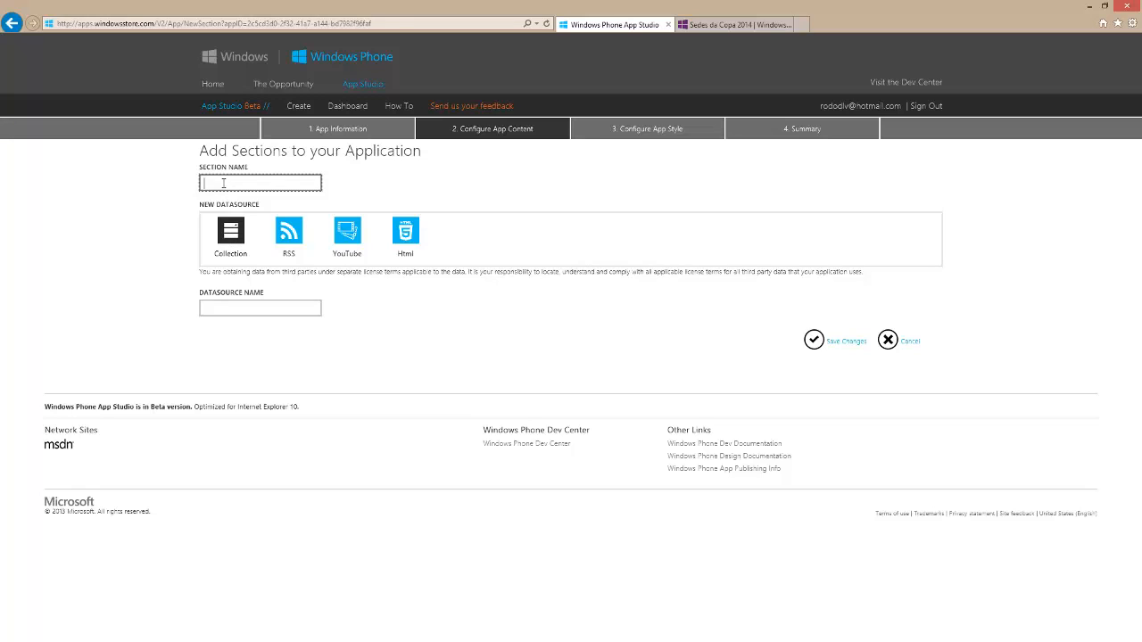
{"action": "type", "text": "colection"}
{"action": "left_click", "coordinate": [211, 182]}
{"action": "type", "text": "l"}
Name the section's new Collection data source "myteam", save the section, and open that data source for editing
{"action": "left_click", "coordinate": [257, 310]}
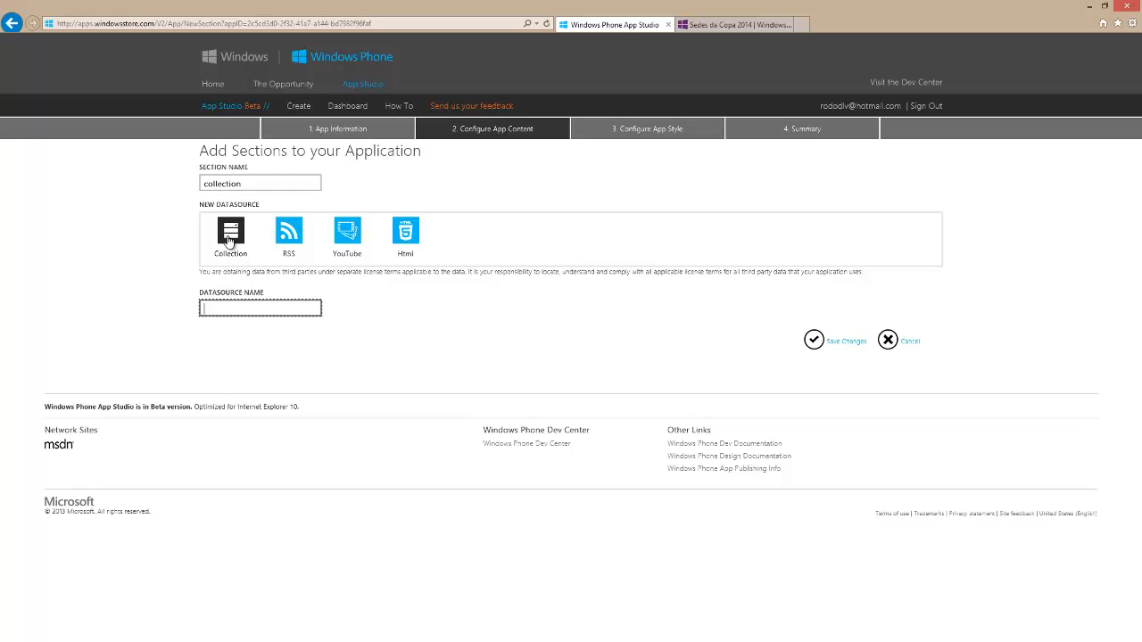
{"action": "left_click", "coordinate": [812, 344]}
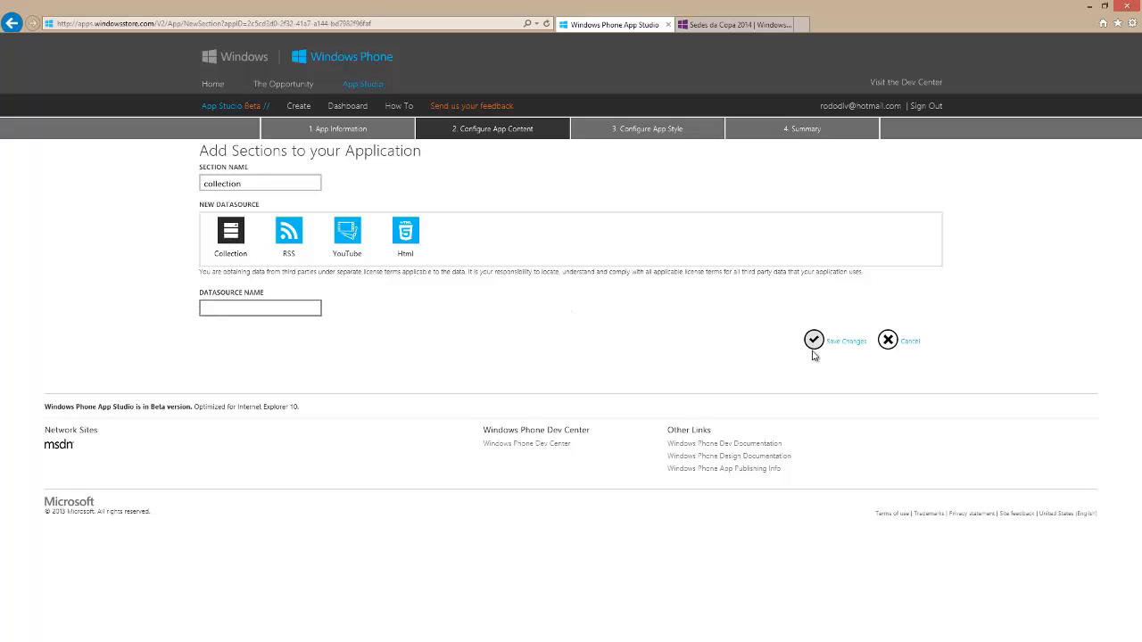
{"action": "left_click", "coordinate": [234, 308]}
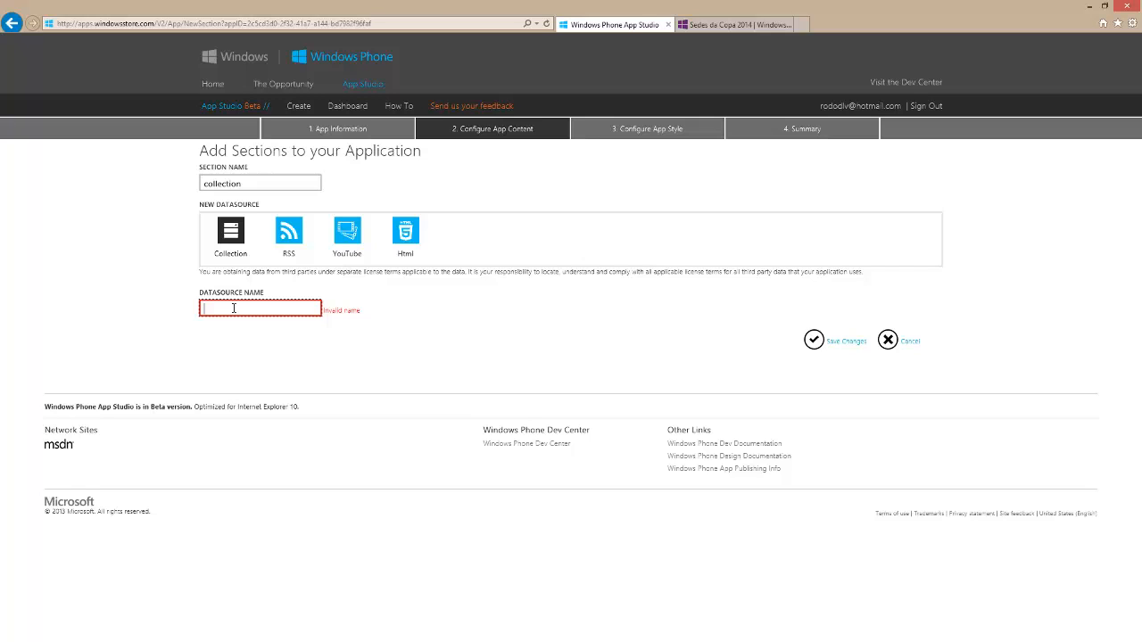
{"action": "type", "text": "myteam"}
{"action": "left_click", "coordinate": [821, 344]}
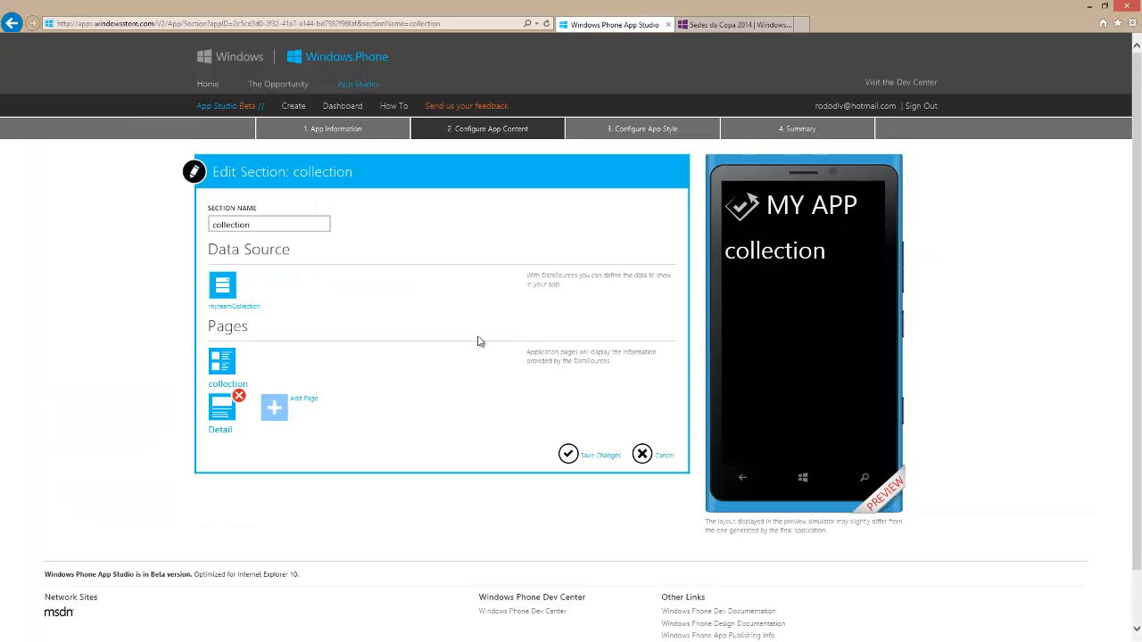
{"action": "left_click", "coordinate": [223, 294]}
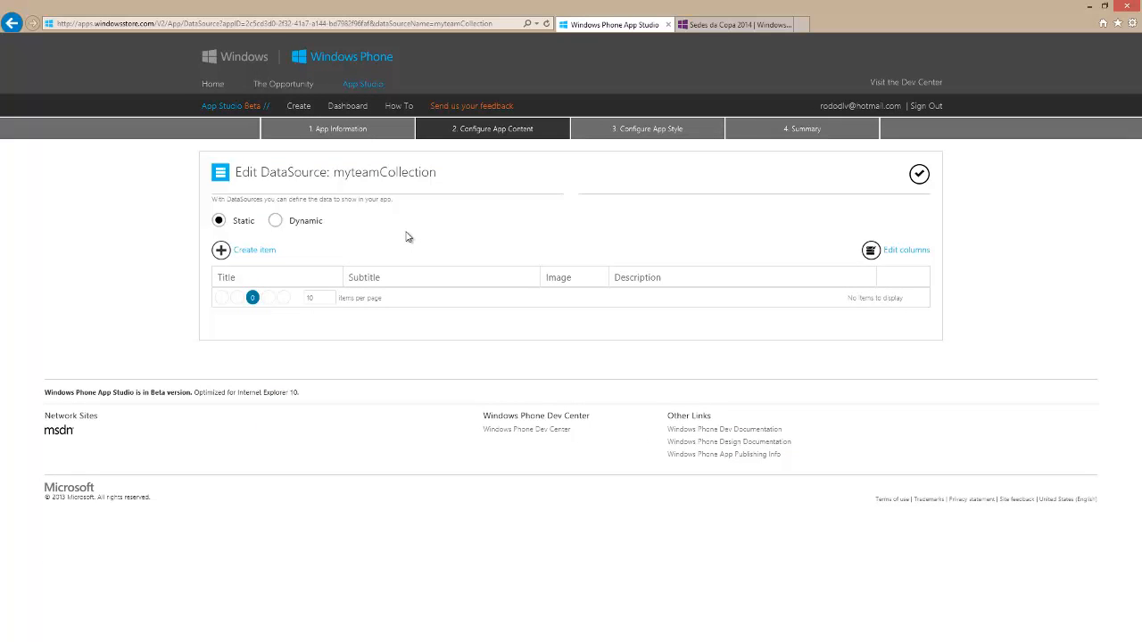
Look over the fields for a new myteamCollection item and close the form without creating one
{"action": "left_click", "coordinate": [265, 253]}
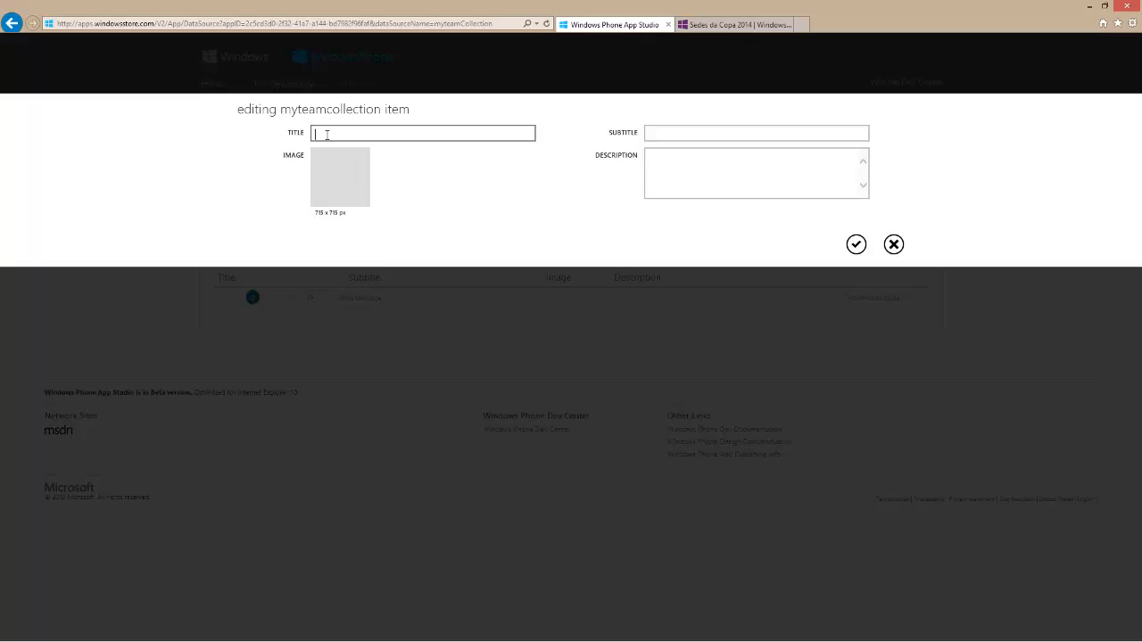
{"action": "left_click", "coordinate": [657, 166]}
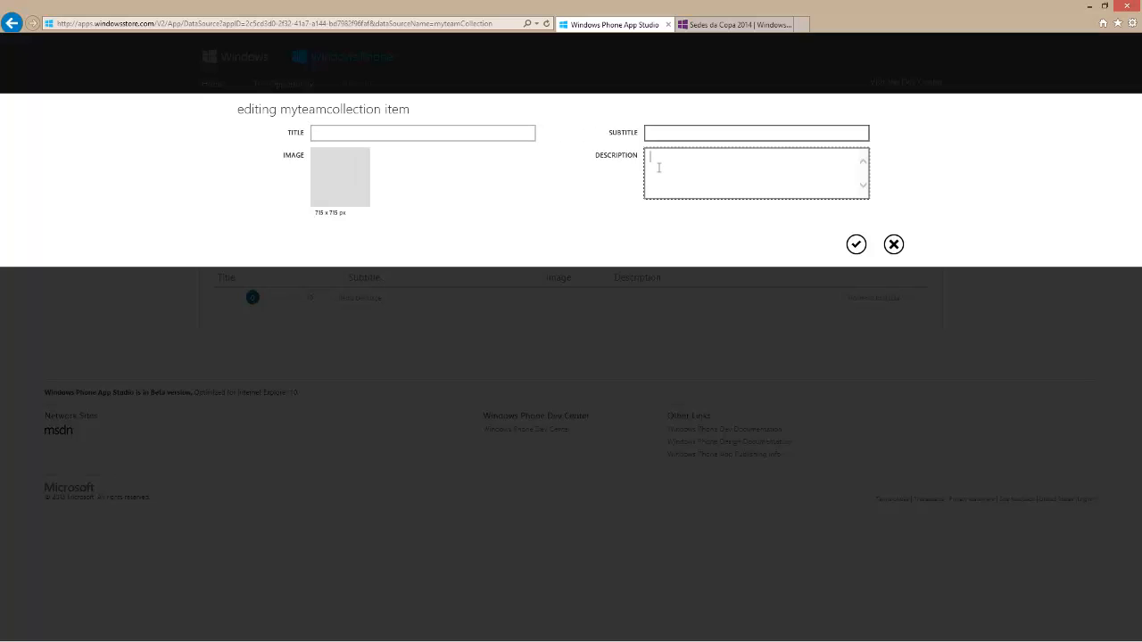
{"action": "left_click", "coordinate": [894, 244]}
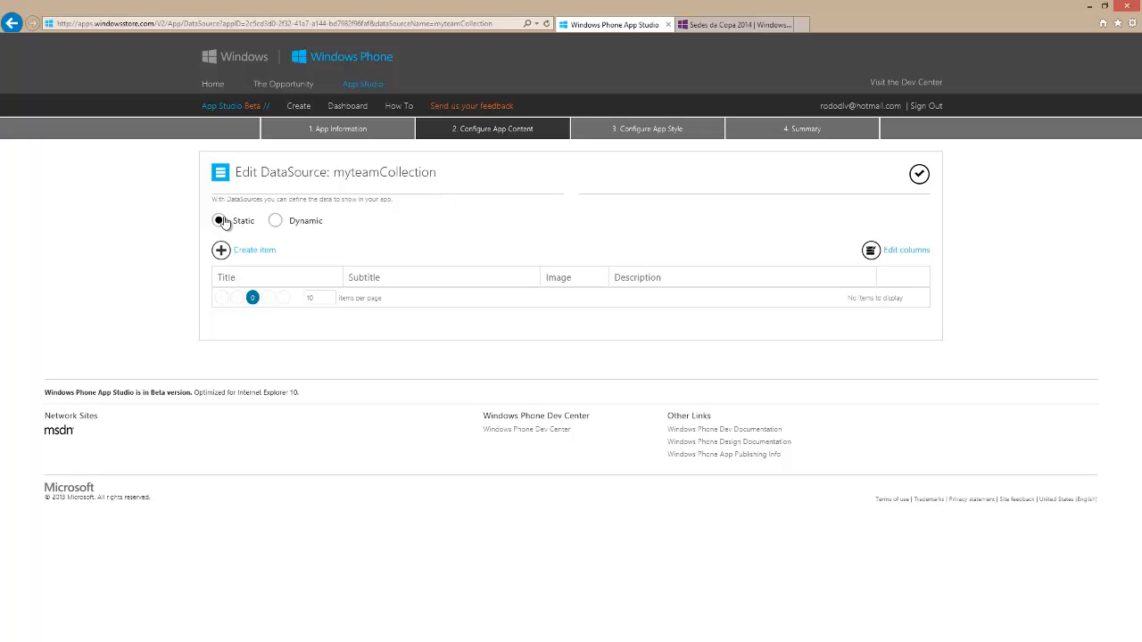
Switch the myteamCollection data source from static to dynamic and save it
{"action": "left_click", "coordinate": [275, 222]}
{"action": "left_click", "coordinate": [919, 174]}
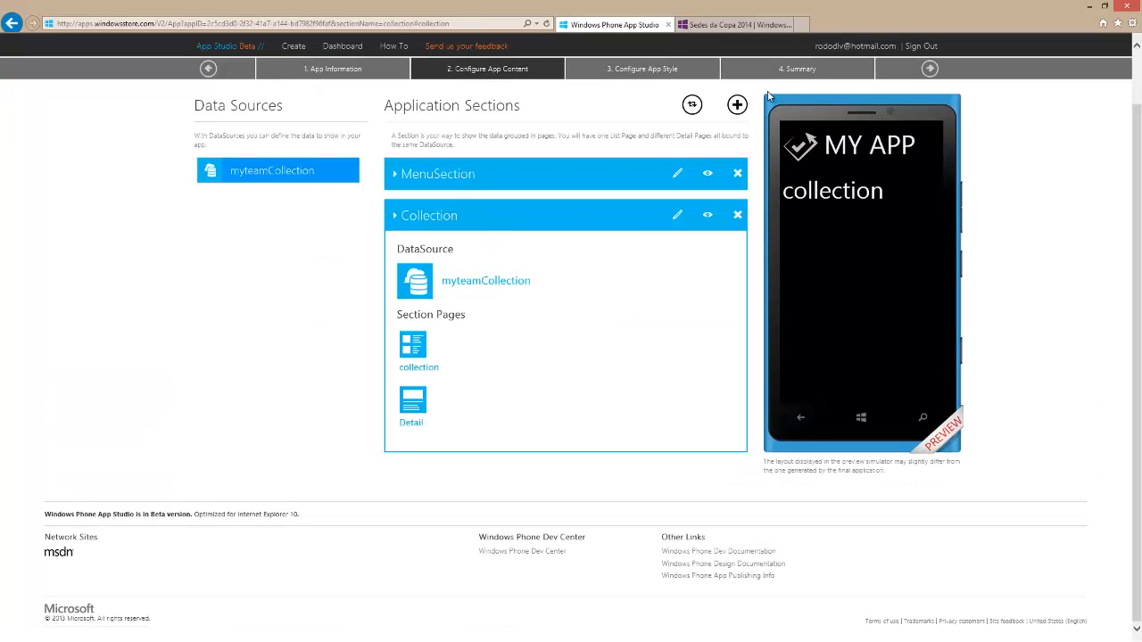
Start another application section based on a new RSS data source and name it "myRss"
{"action": "left_click", "coordinate": [738, 104]}
{"action": "left_click", "coordinate": [658, 125]}
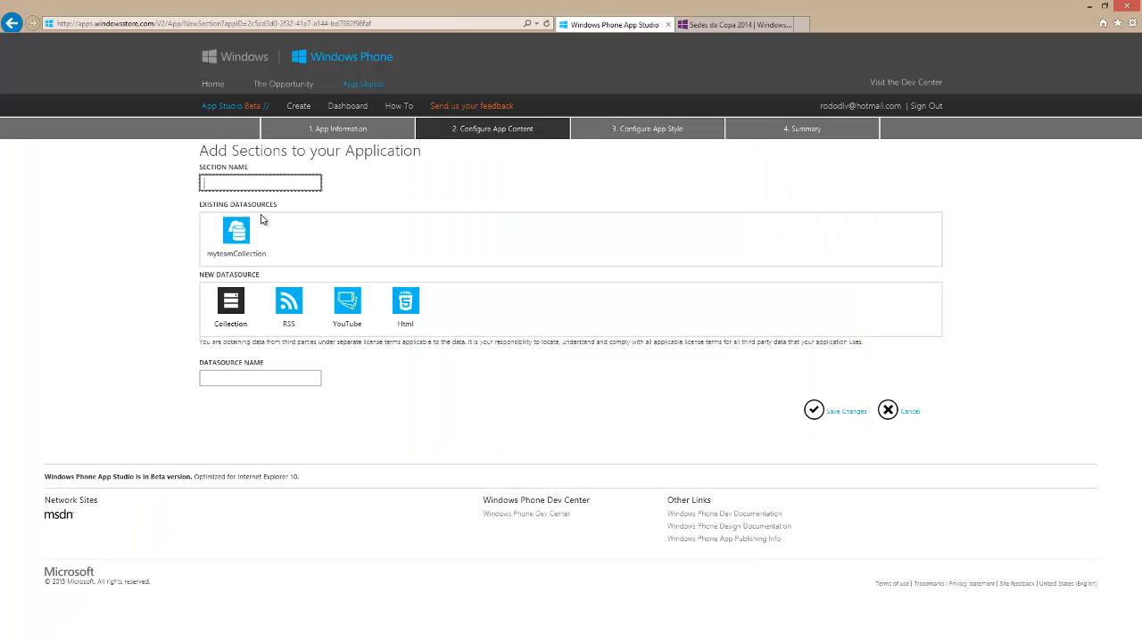
{"action": "left_click", "coordinate": [290, 306]}
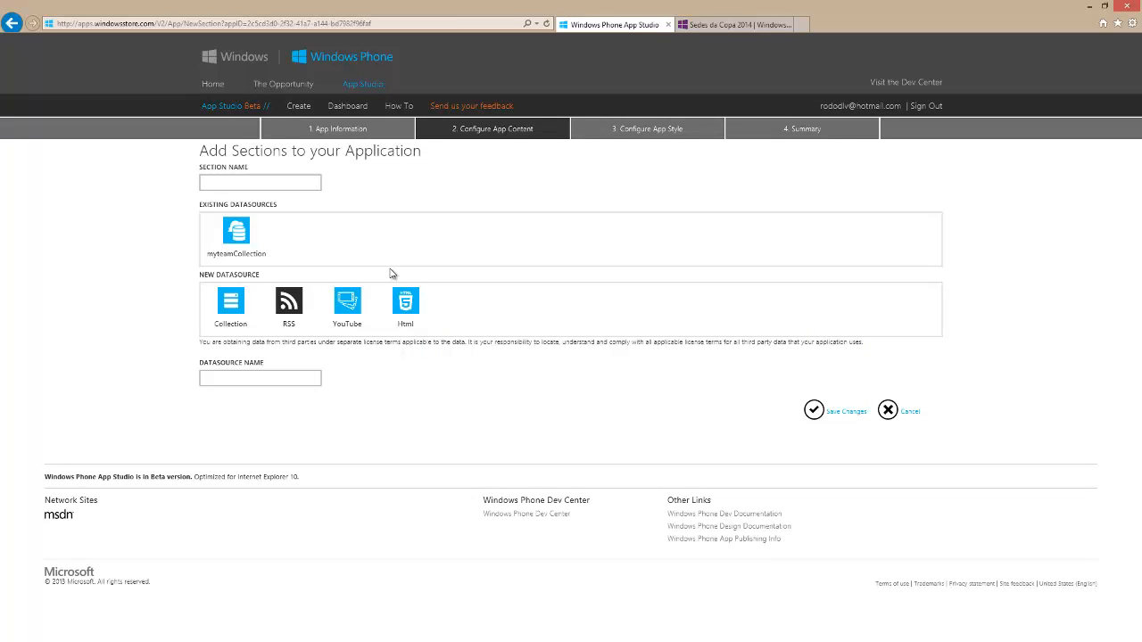
{"action": "left_click", "coordinate": [279, 180]}
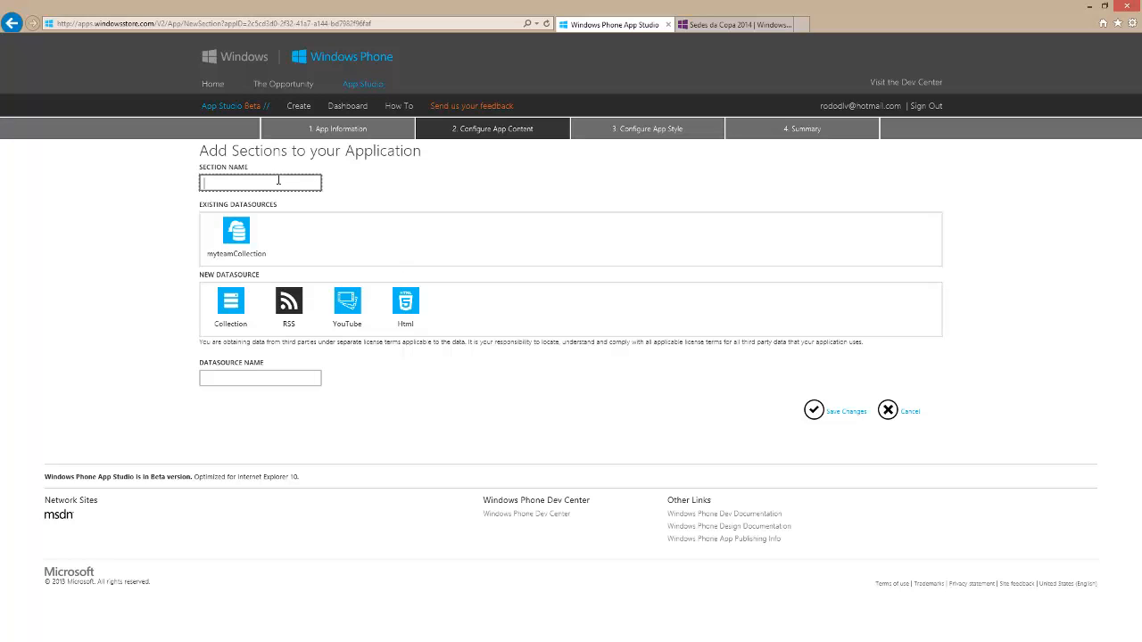
{"action": "type", "text": "myRss"}
Name the RSS data source "rssMain", save the section, and open that data source for editing
{"action": "left_click", "coordinate": [252, 381]}
{"action": "type", "text": "r"}
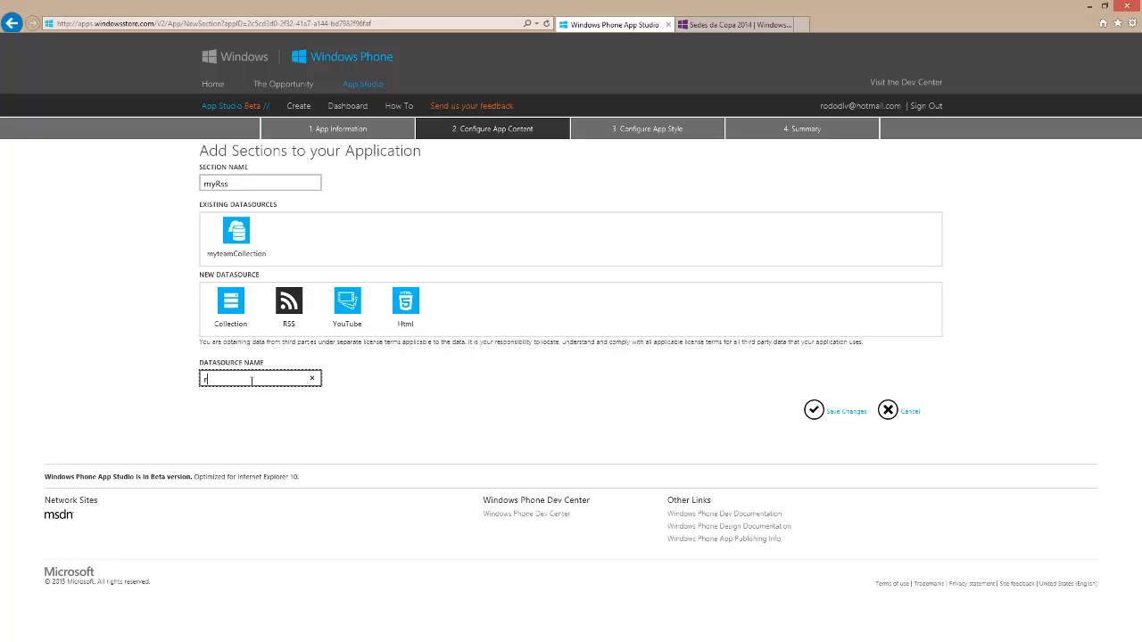
{"action": "type", "text": "ssMain"}
{"action": "left_click", "coordinate": [802, 402]}
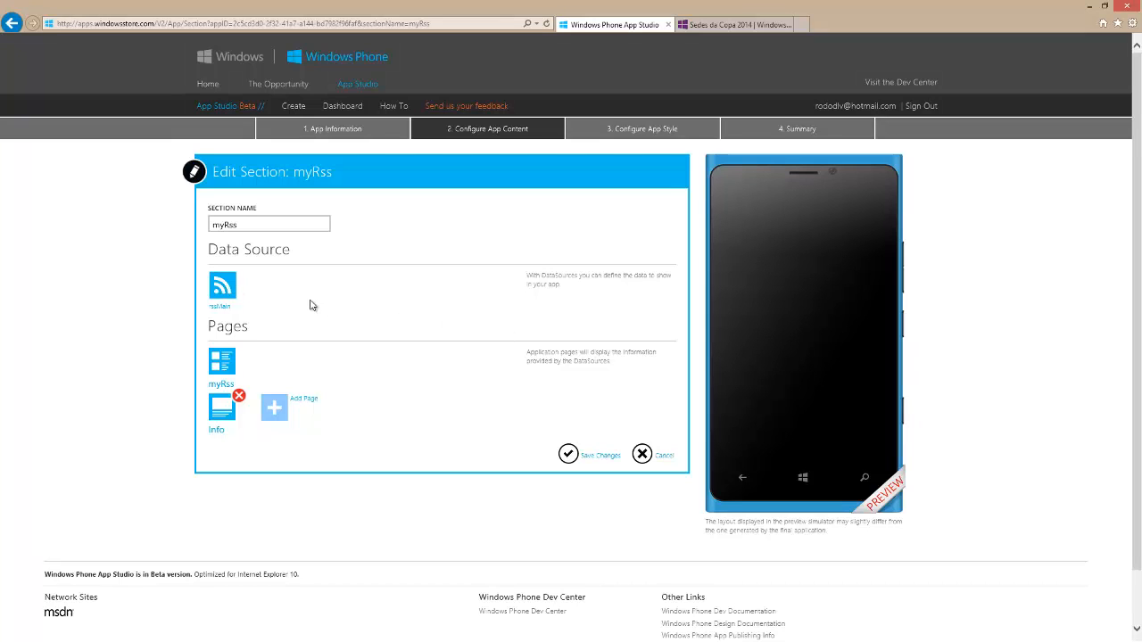
{"action": "left_click", "coordinate": [223, 286]}
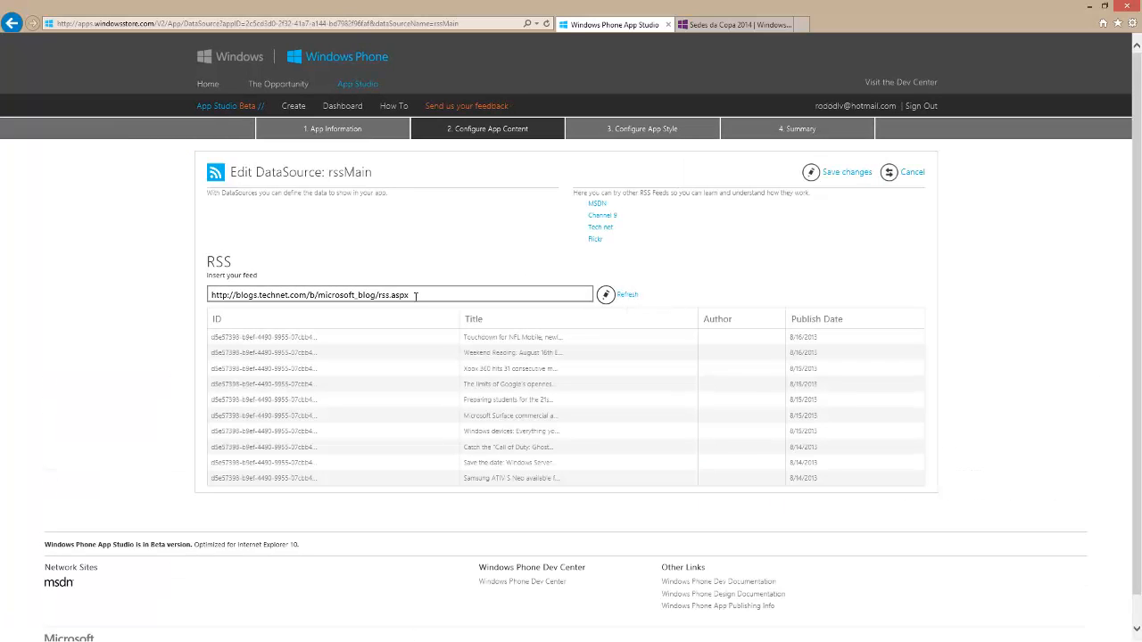
{"action": "left_click_drag", "start_coordinate": [415, 296], "coordinate": [179, 301]}
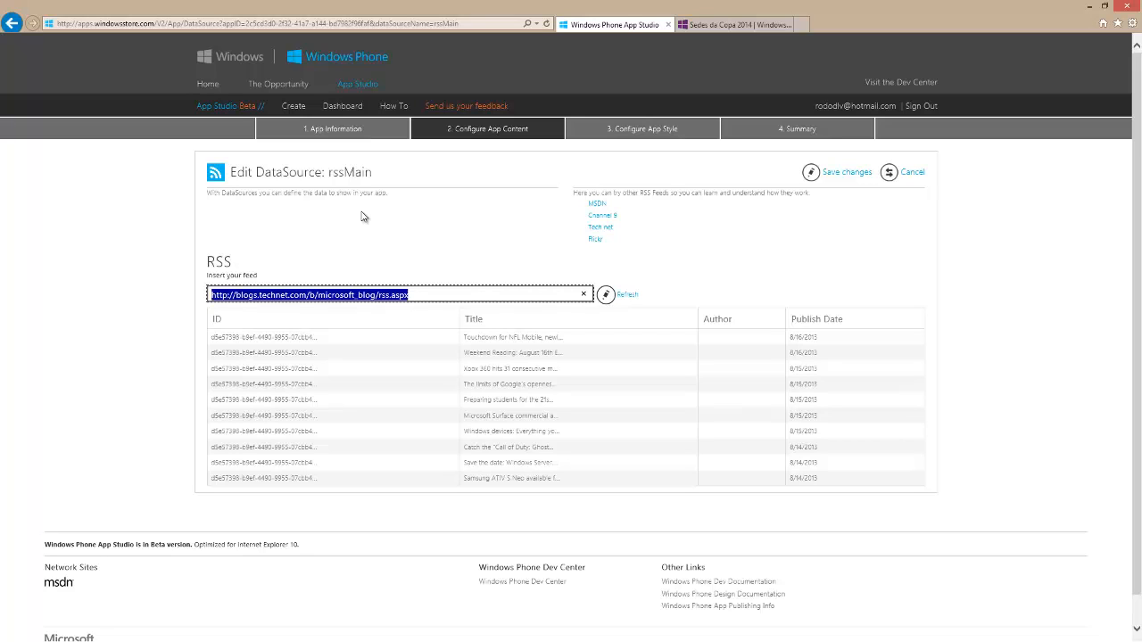
{"action": "left_click", "coordinate": [413, 291]}
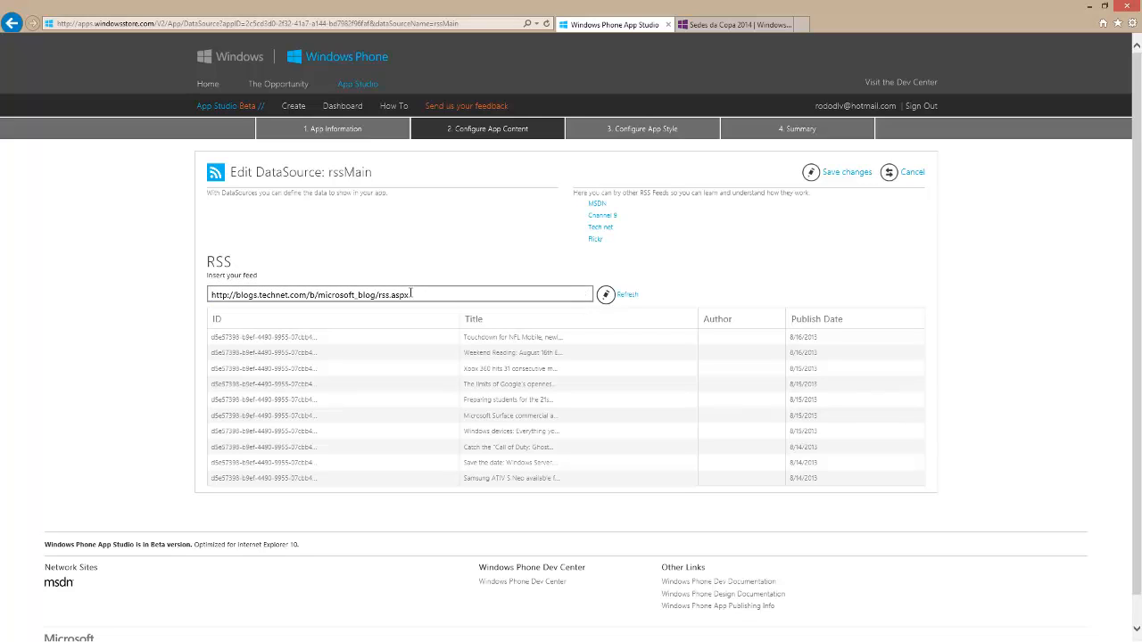
{"action": "left_click_drag", "start_coordinate": [410, 294], "coordinate": [240, 288]}
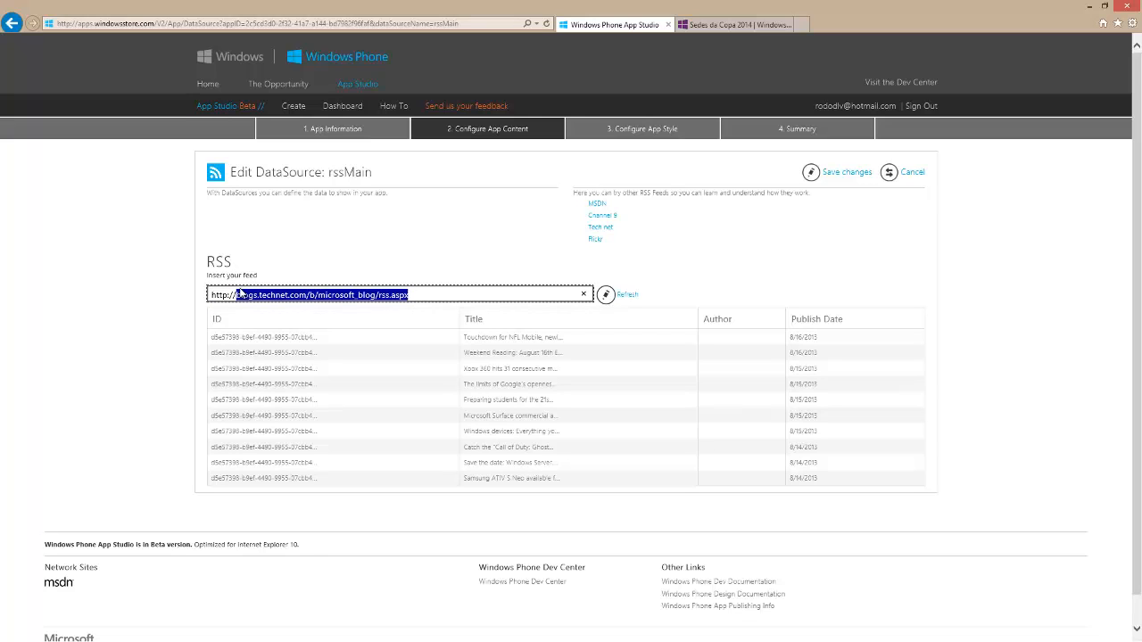
{"action": "type", "text": "www.terra.com.br/"}
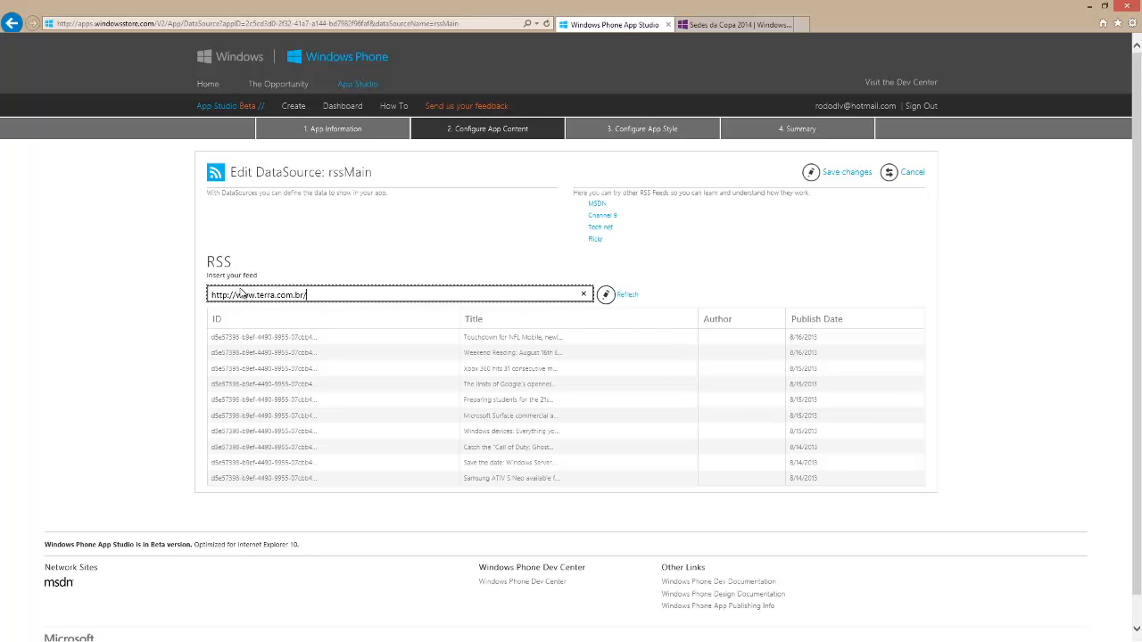
{"action": "type", "text": "rss"}
{"action": "left_click", "coordinate": [630, 295]}
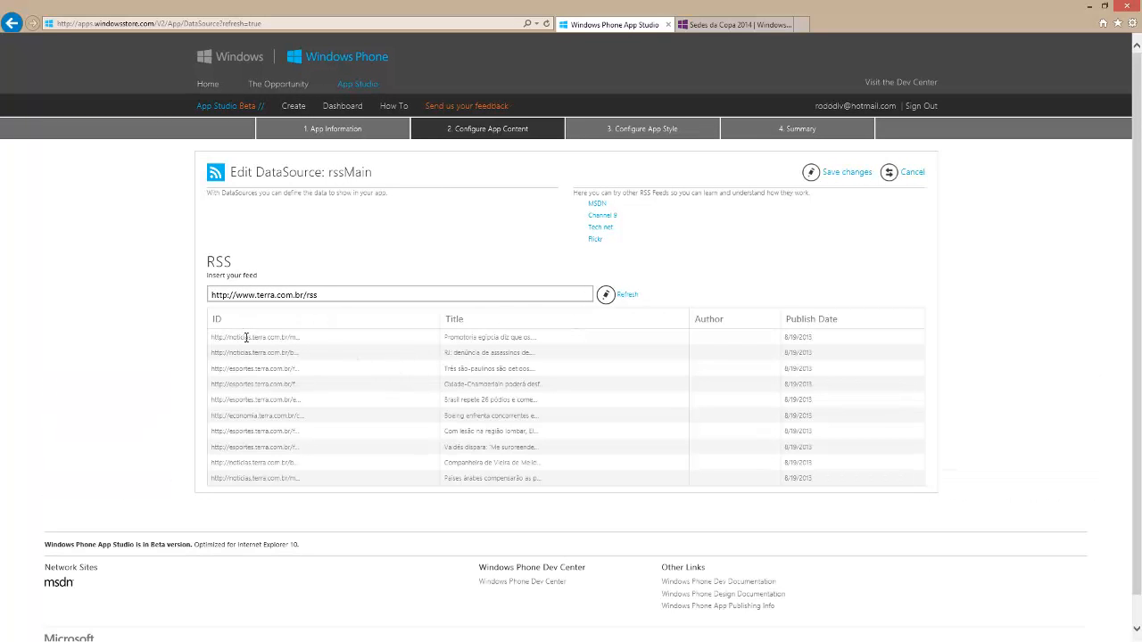
Use the suggested Channel 9 feed for rssMain, refresh its entries, and save the data source
{"action": "left_click", "coordinate": [598, 218]}
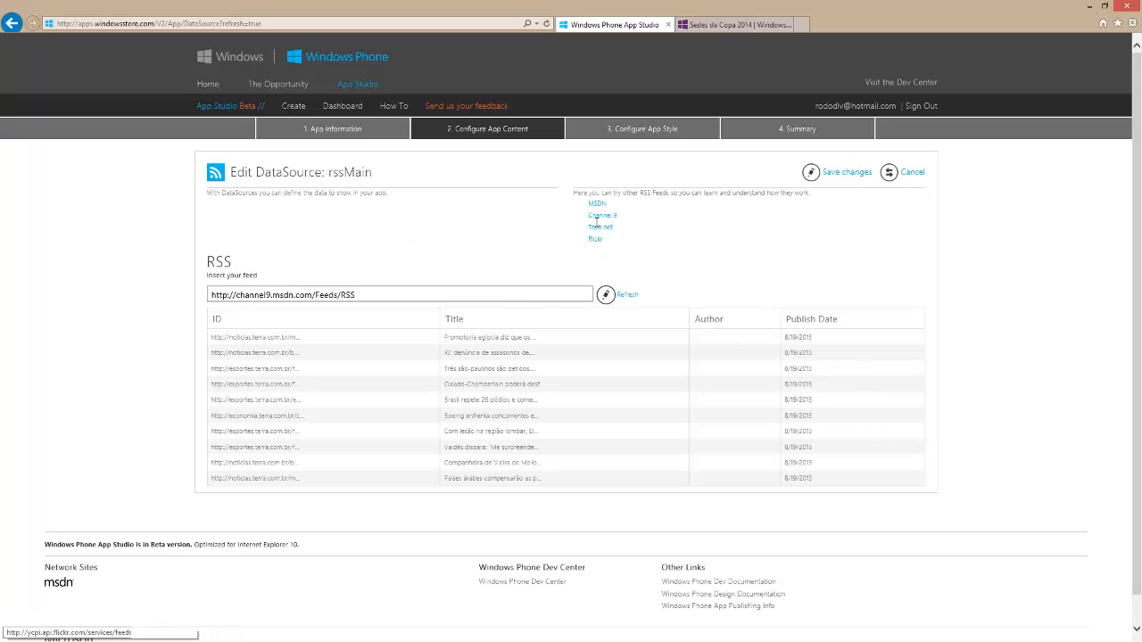
{"action": "left_click", "coordinate": [605, 296]}
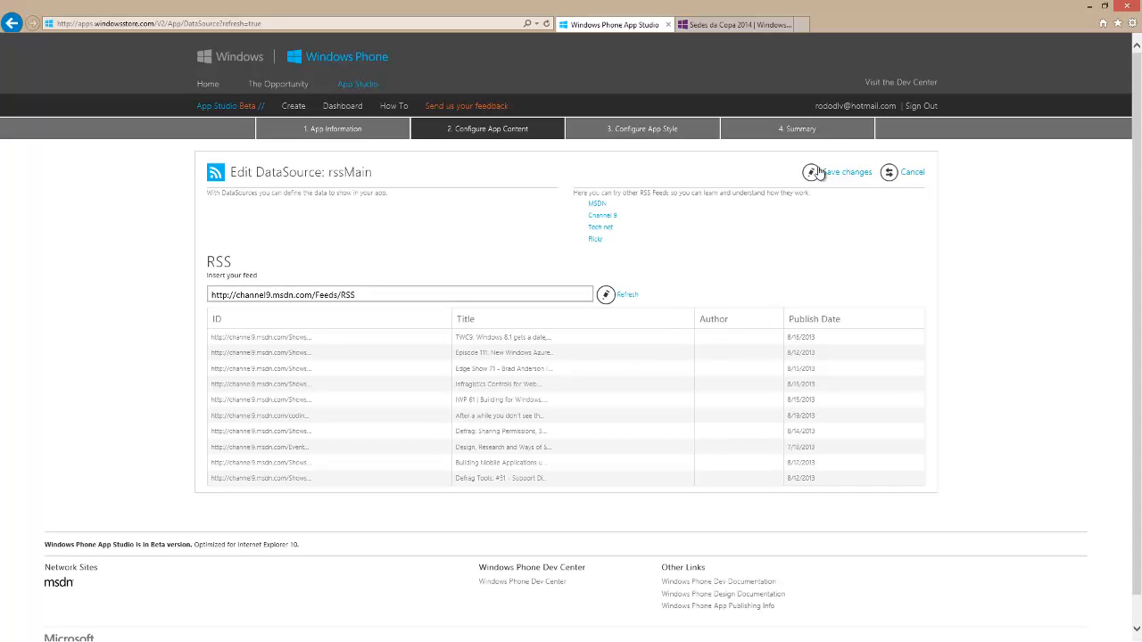
{"action": "left_click", "coordinate": [819, 172]}
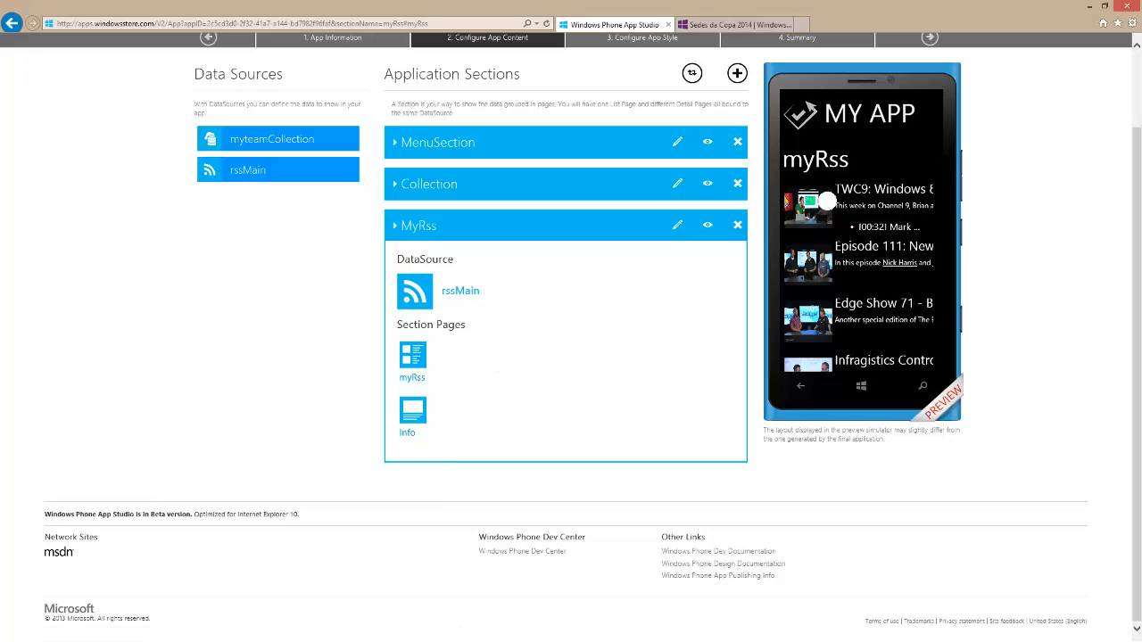
Browse through the feed entries in the phone preview of the myRss section
{"action": "scroll", "coordinate": [844, 214], "scroll_direction": "down", "scroll_amount": 1}
{"action": "scroll", "coordinate": [844, 214], "scroll_direction": "down", "scroll_amount": 3}
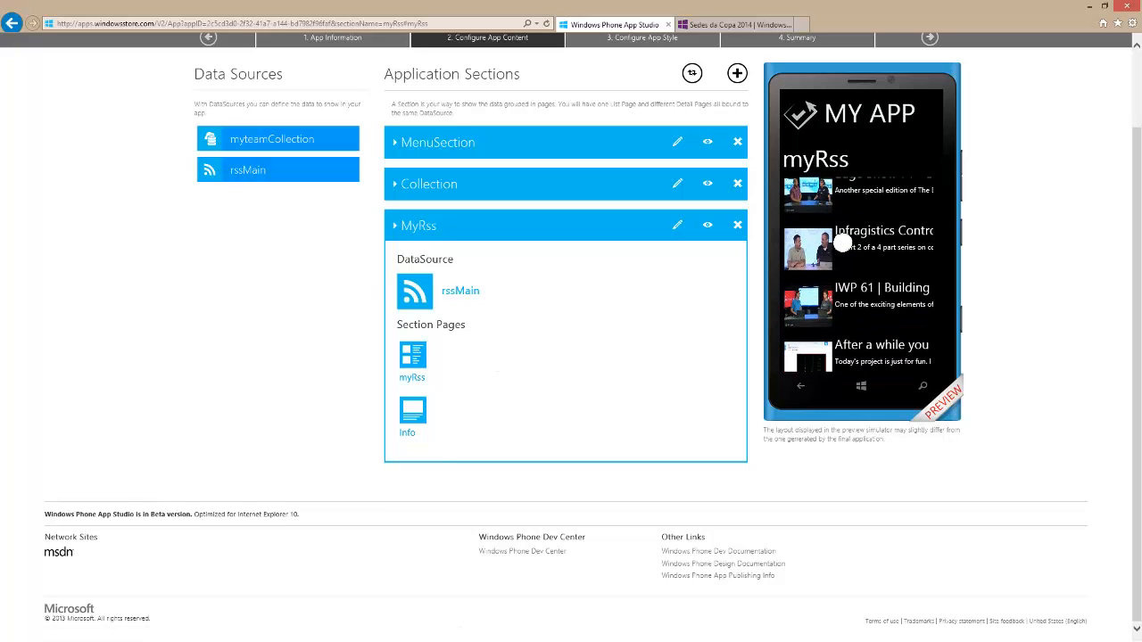
Open the Info page of the MyRss section and switch its layout to page title above image and content
{"action": "scroll", "coordinate": [844, 217], "scroll_direction": "down", "scroll_amount": 3}
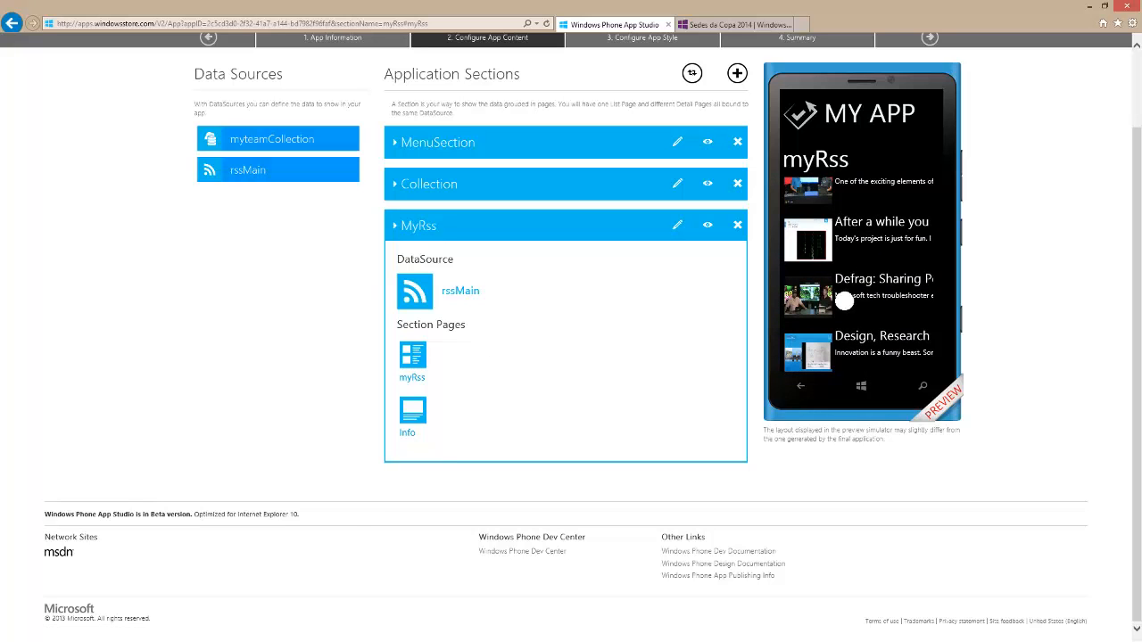
{"action": "scroll", "coordinate": [837, 248], "scroll_direction": "down", "scroll_amount": 2}
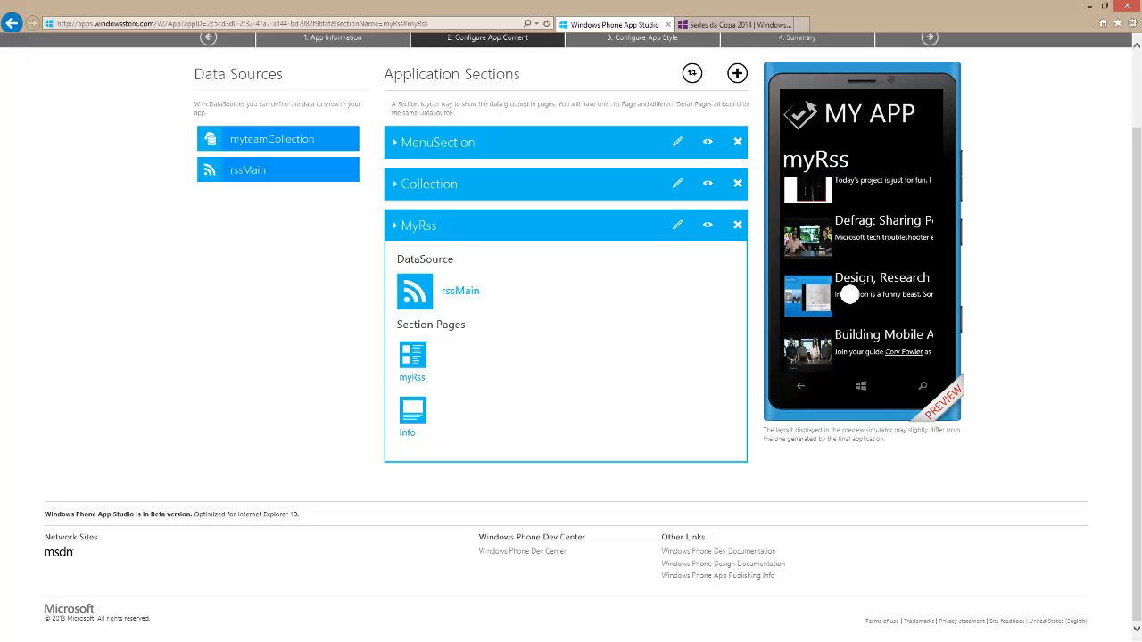
{"action": "scroll", "coordinate": [839, 234], "scroll_direction": "down", "scroll_amount": 2}
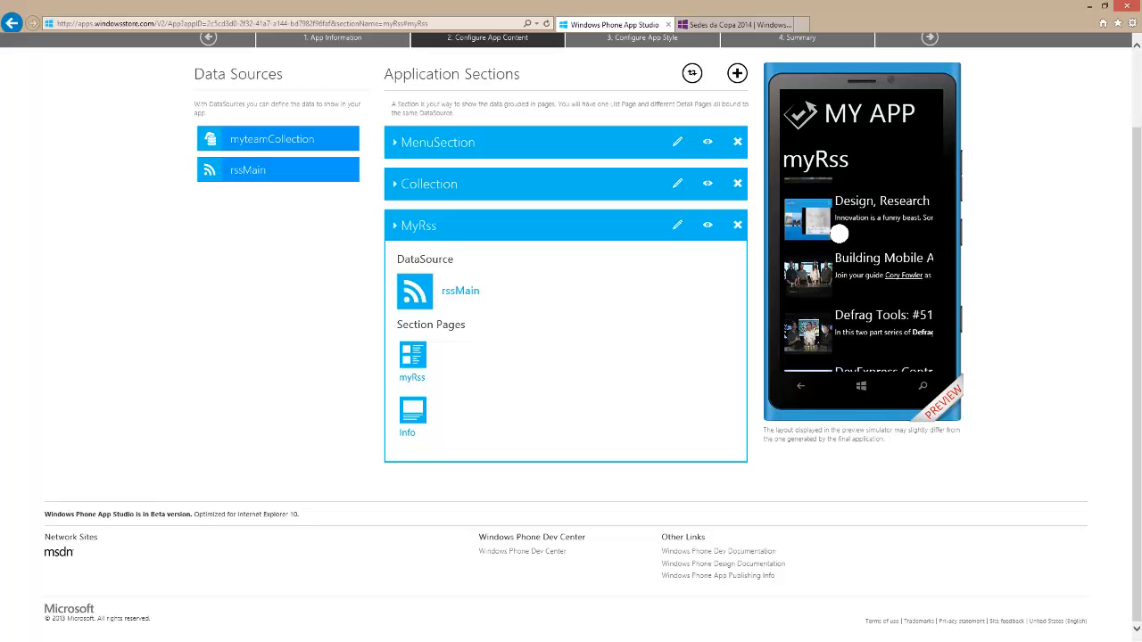
{"action": "left_click", "coordinate": [413, 413]}
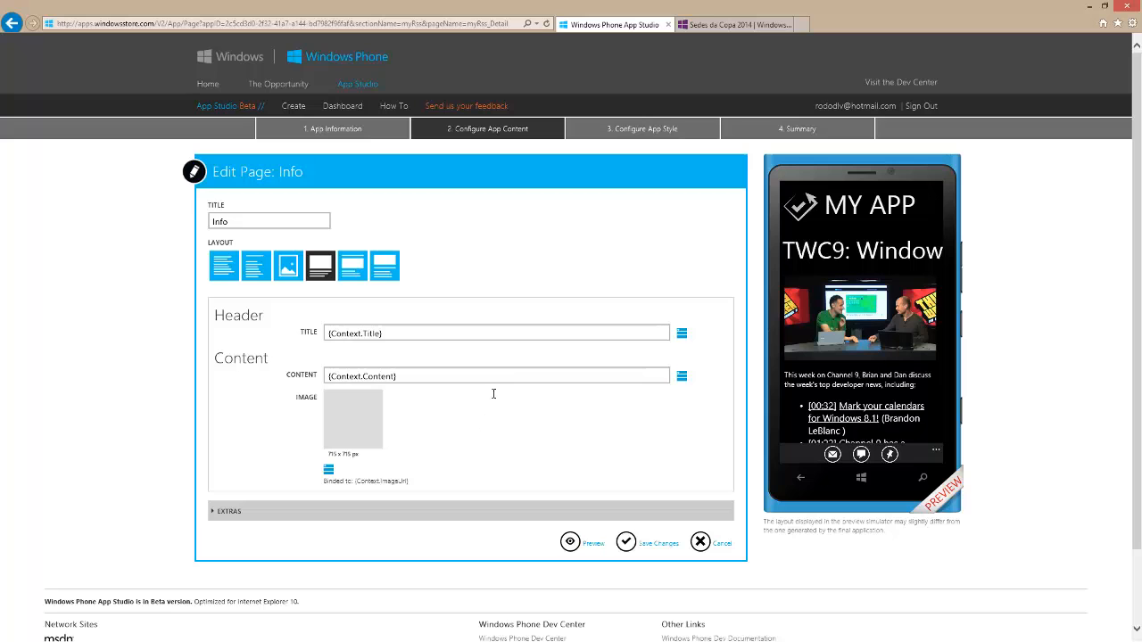
{"action": "left_click", "coordinate": [260, 274]}
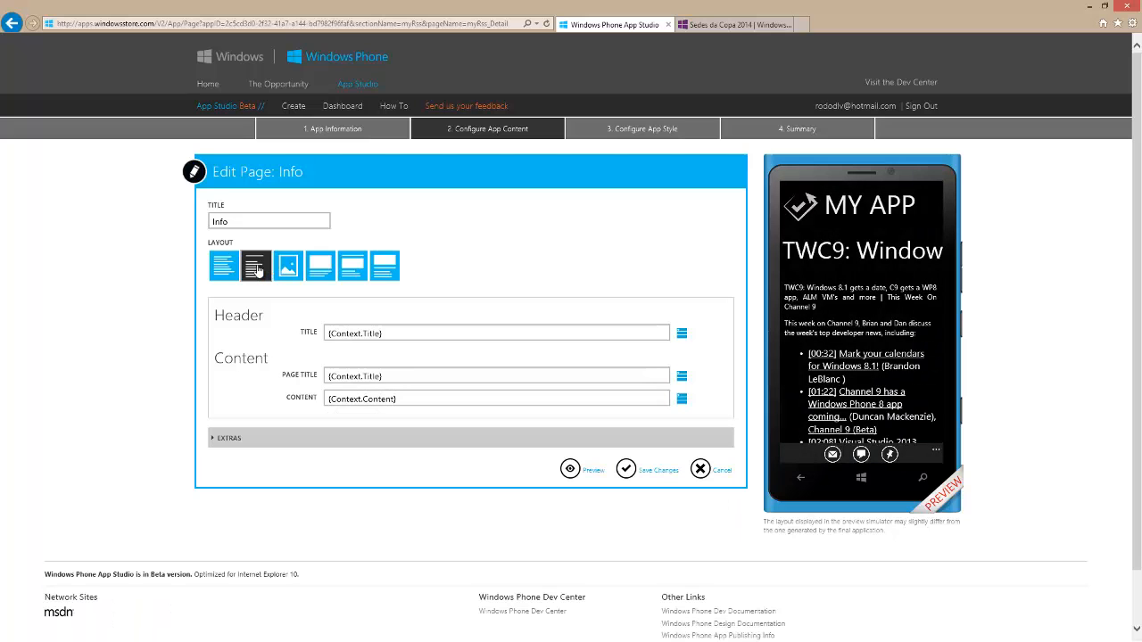
{"action": "left_click", "coordinate": [287, 272]}
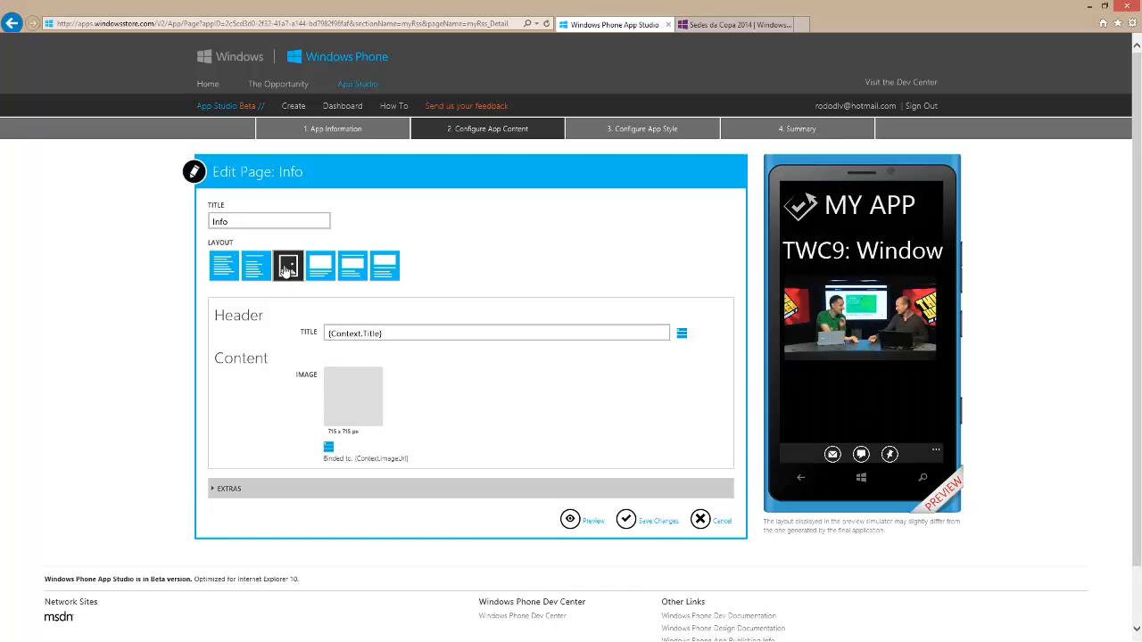
{"action": "left_click", "coordinate": [323, 273]}
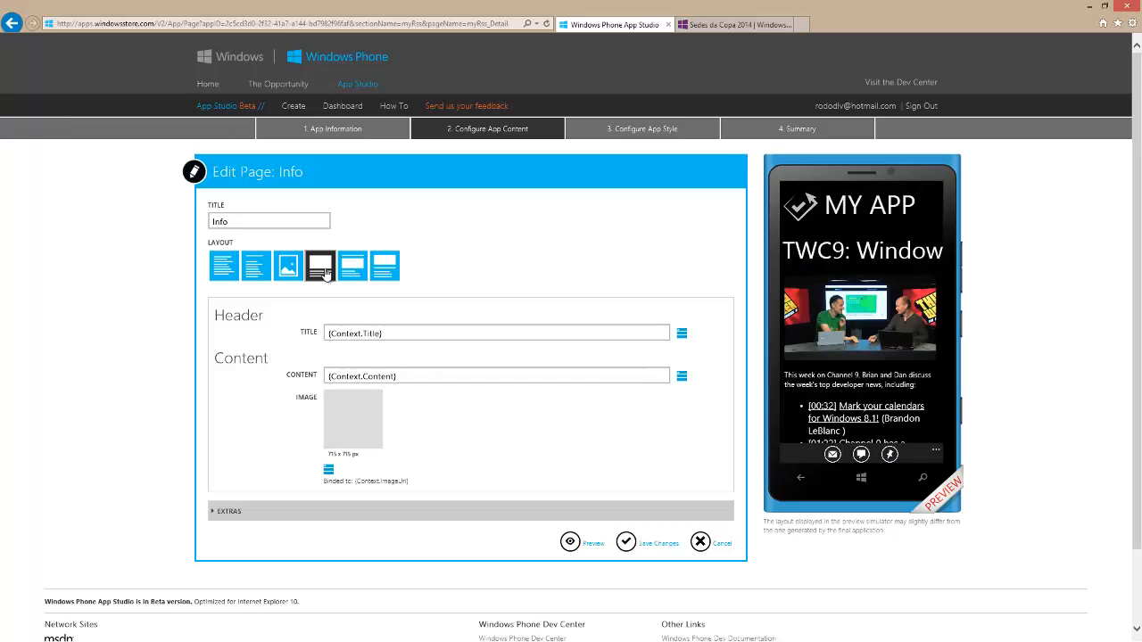
{"action": "left_click", "coordinate": [361, 276]}
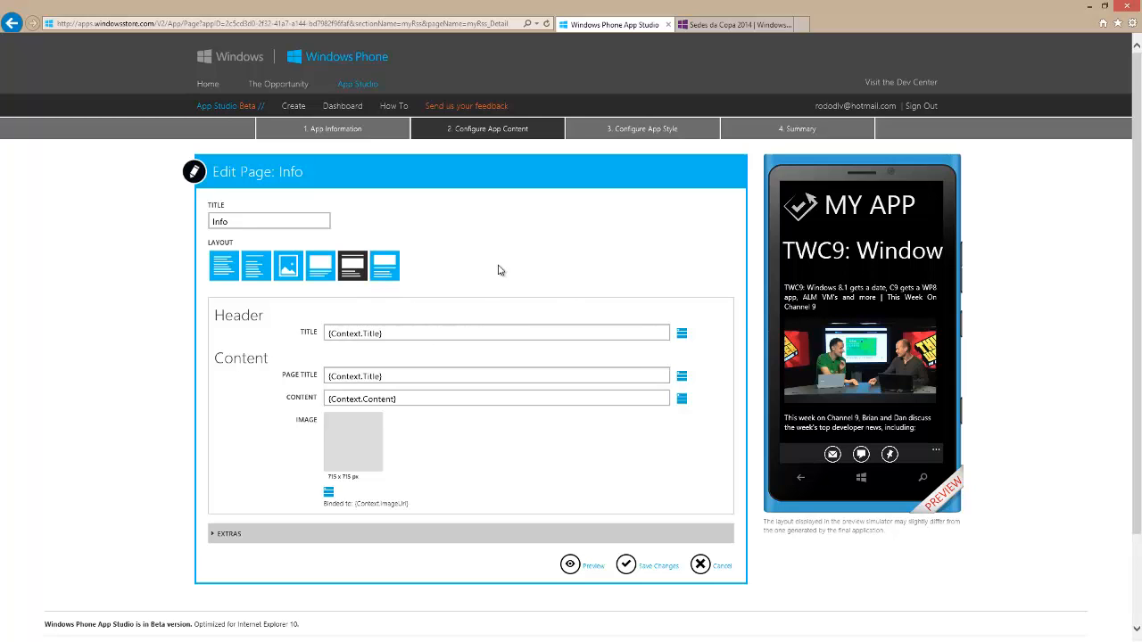
Bind the Info page's content page title to the PublishDate field and refresh the page preview
{"action": "left_click", "coordinate": [682, 378]}
{"action": "mouse_move", "coordinate": [709, 401]}
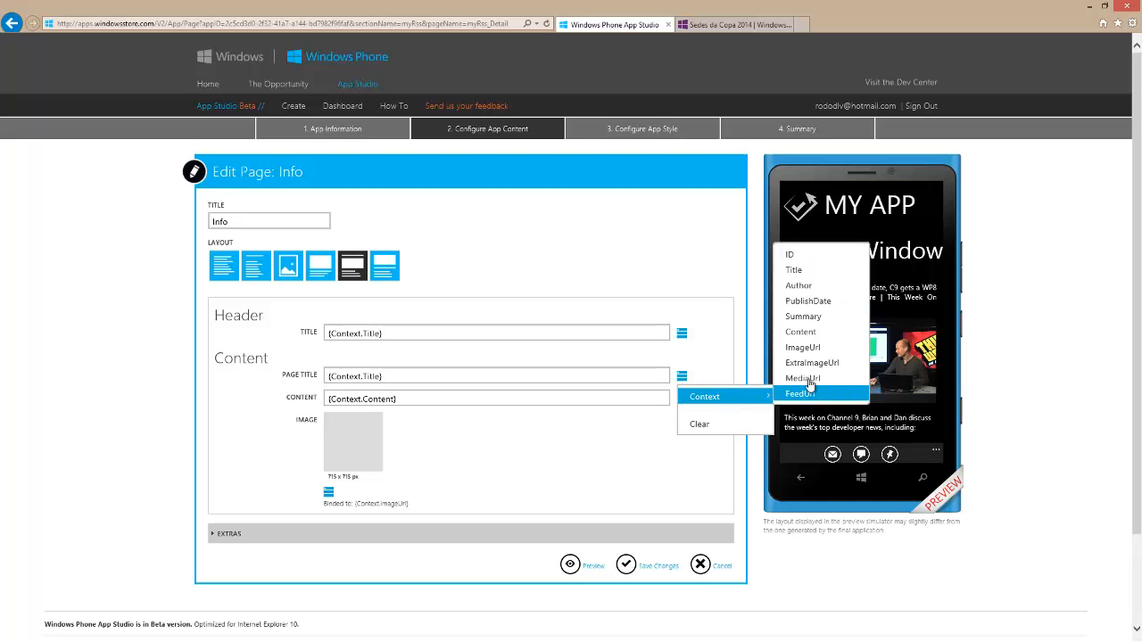
{"action": "left_click", "coordinate": [808, 301]}
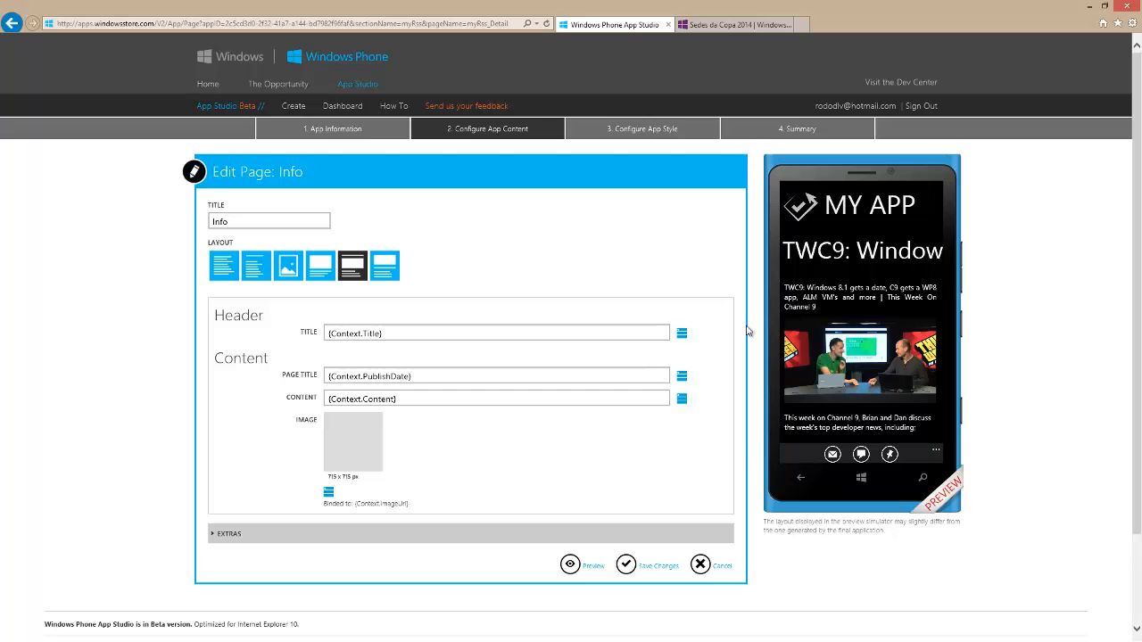
{"action": "left_click", "coordinate": [570, 565]}
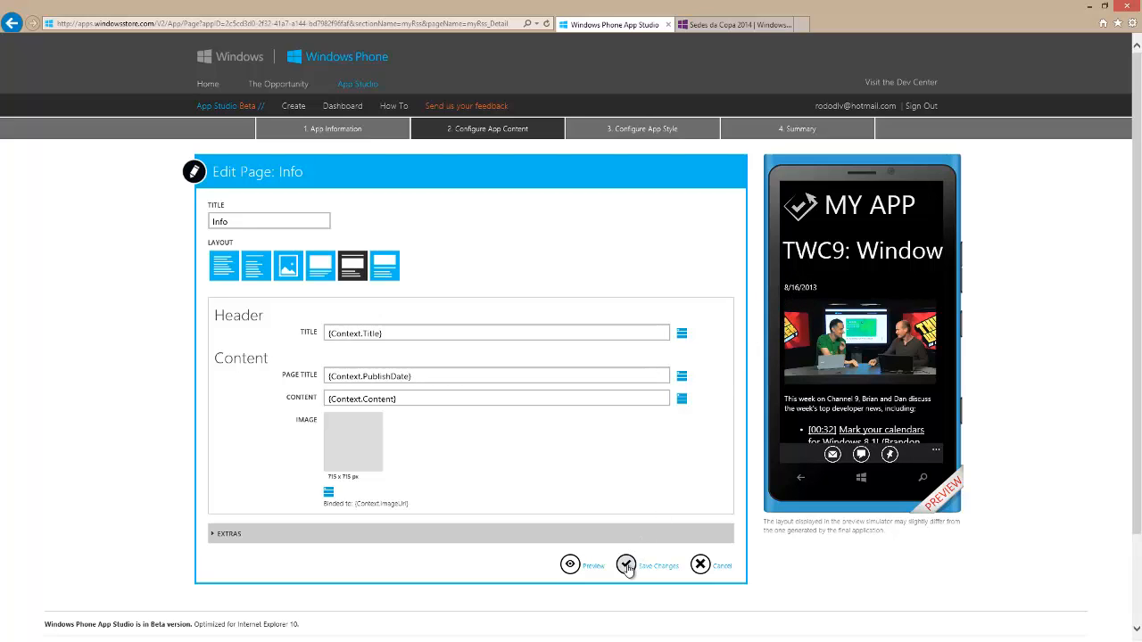
Review the Info page's TextToSpeech, ShareText and PinToStart extras and save the page changes
{"action": "left_click", "coordinate": [225, 534]}
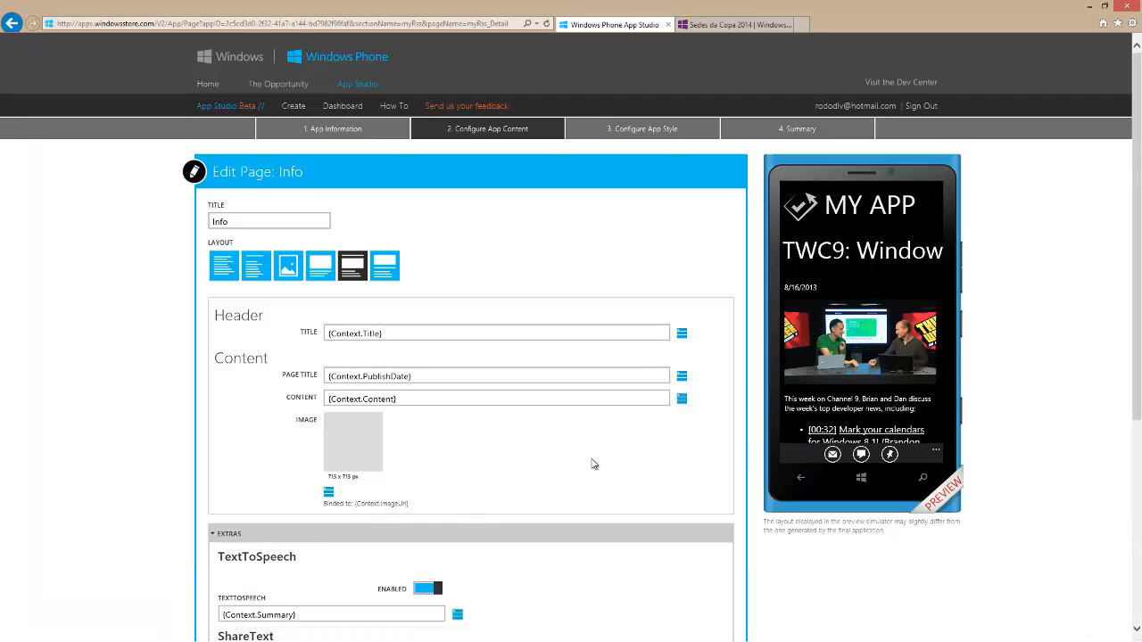
{"action": "scroll", "coordinate": [595, 464], "scroll_direction": "down", "scroll_amount": 3}
{"action": "scroll", "coordinate": [594, 464], "scroll_direction": "up", "scroll_amount": 1}
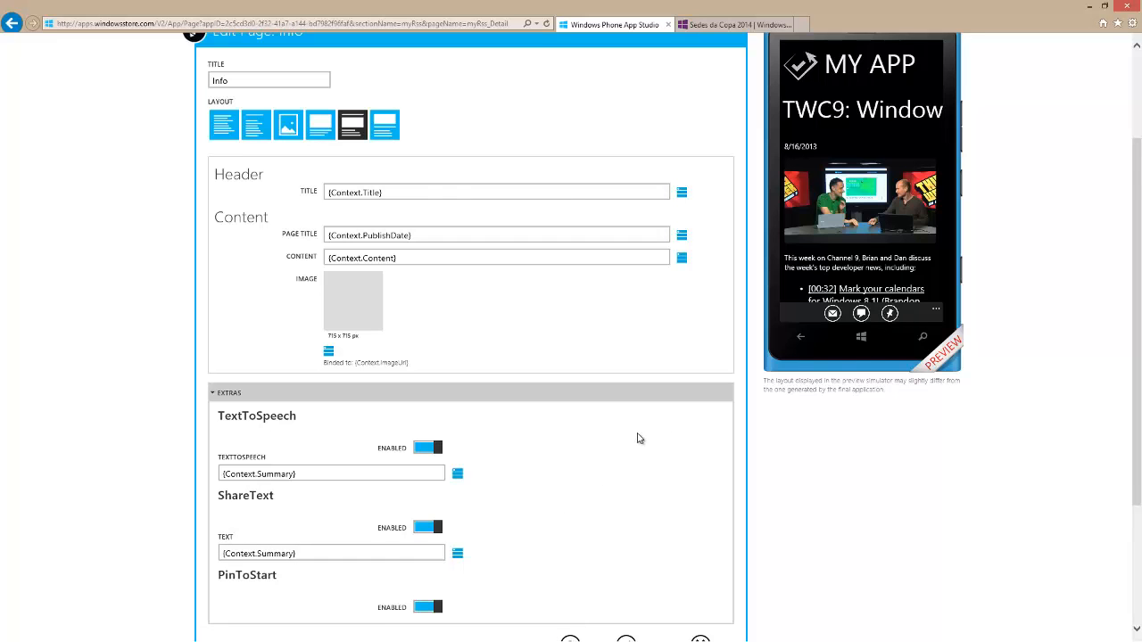
{"action": "scroll", "coordinate": [640, 437], "scroll_direction": "down", "scroll_amount": 3}
{"action": "left_click", "coordinate": [640, 527]}
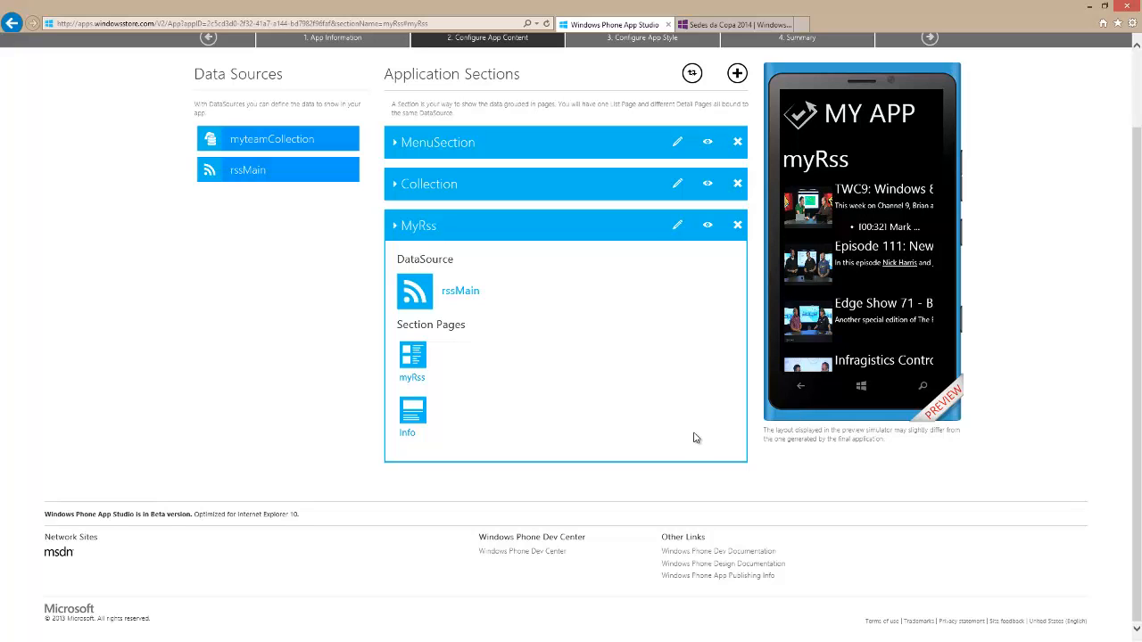
Switch the myRss list page to the layout with text overlaid on wide images and browse its entries in the preview
{"action": "left_click", "coordinate": [406, 359]}
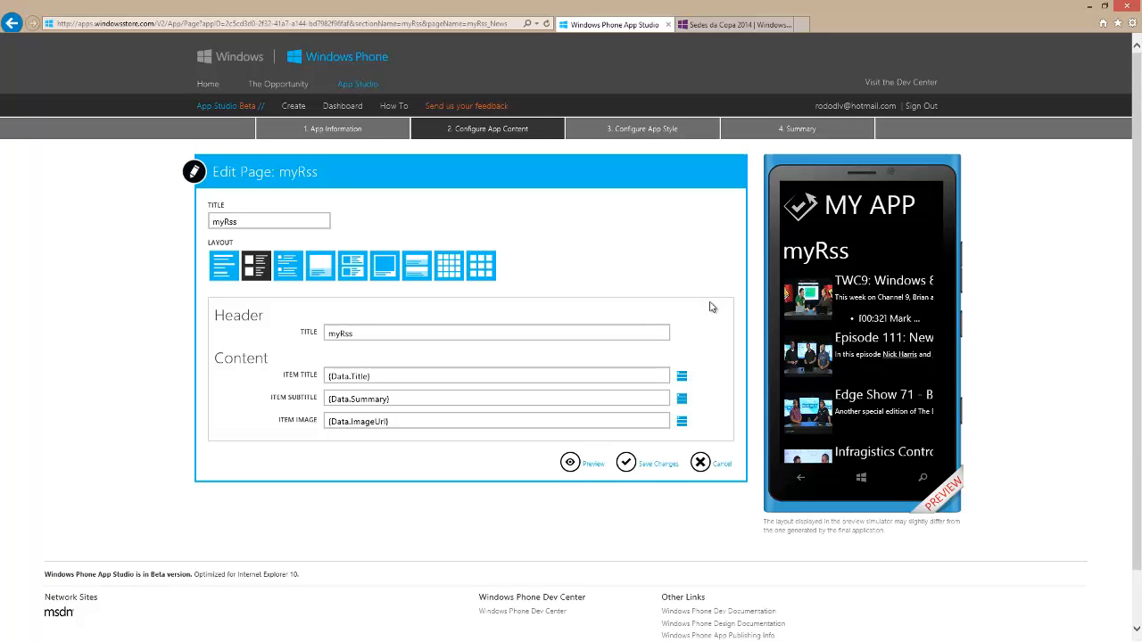
{"action": "left_click", "coordinate": [290, 265]}
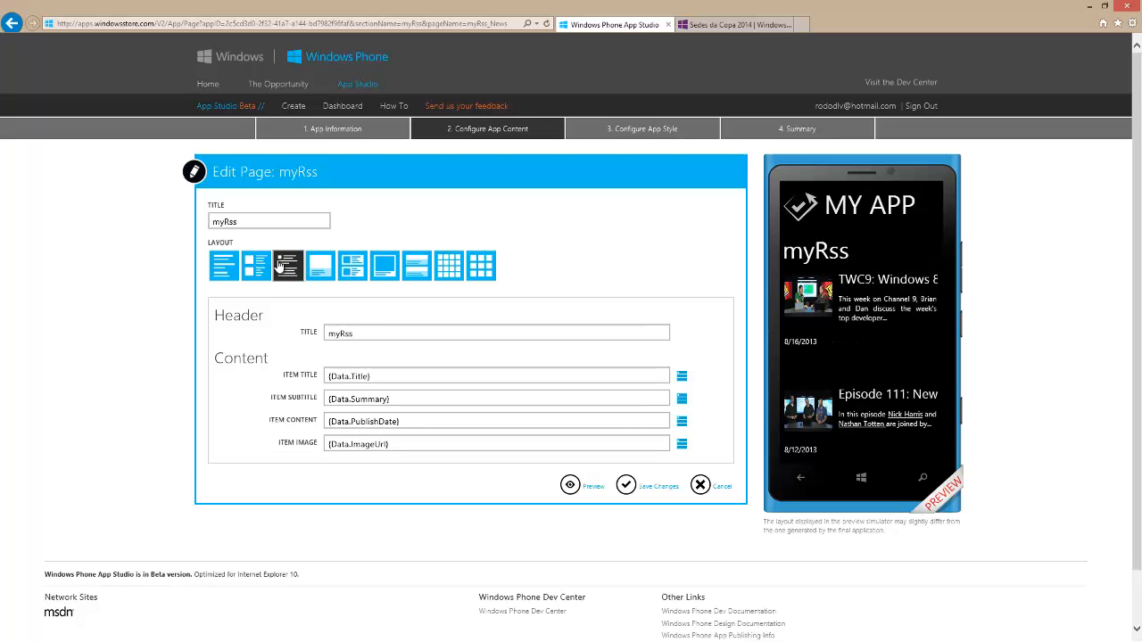
{"action": "left_click", "coordinate": [353, 270]}
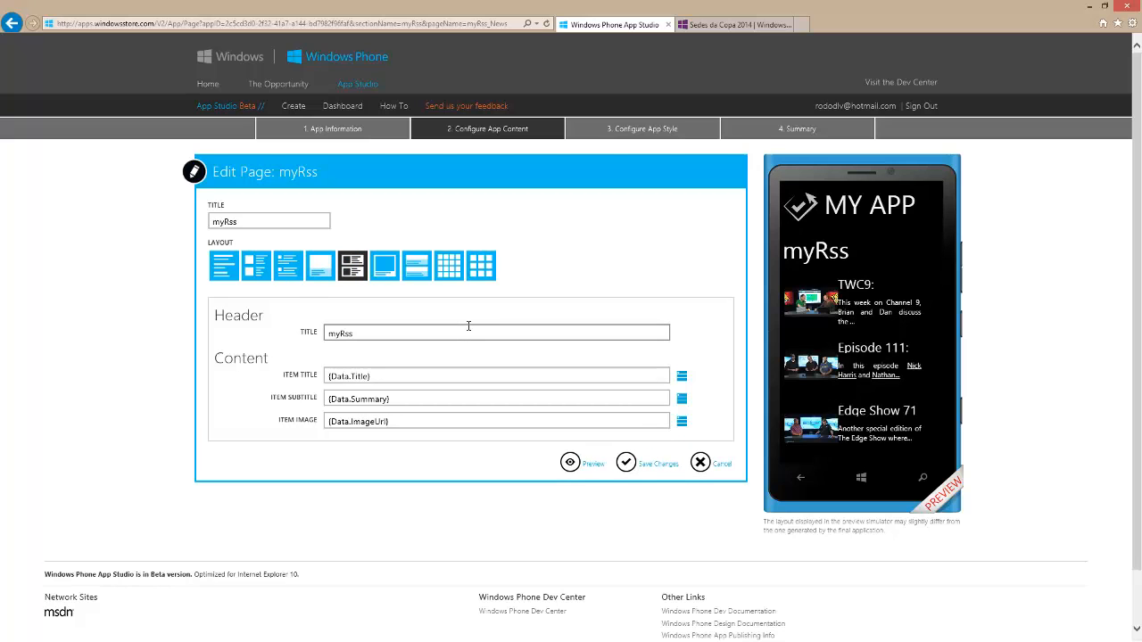
{"action": "left_click", "coordinate": [416, 277]}
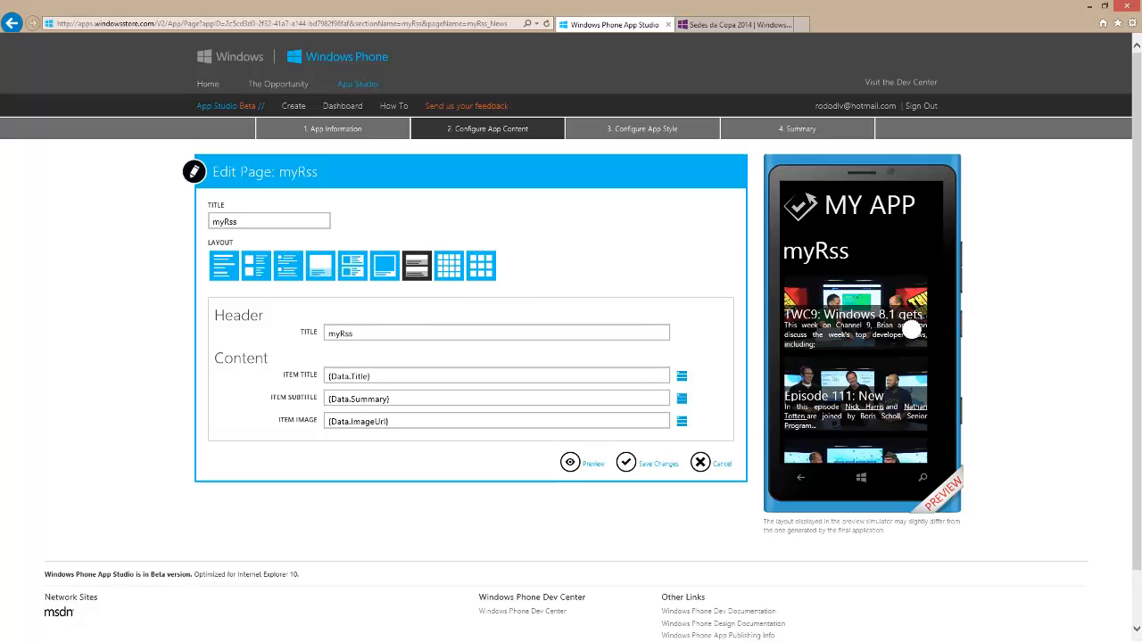
{"action": "scroll", "coordinate": [870, 318], "scroll_direction": "down", "scroll_amount": 2}
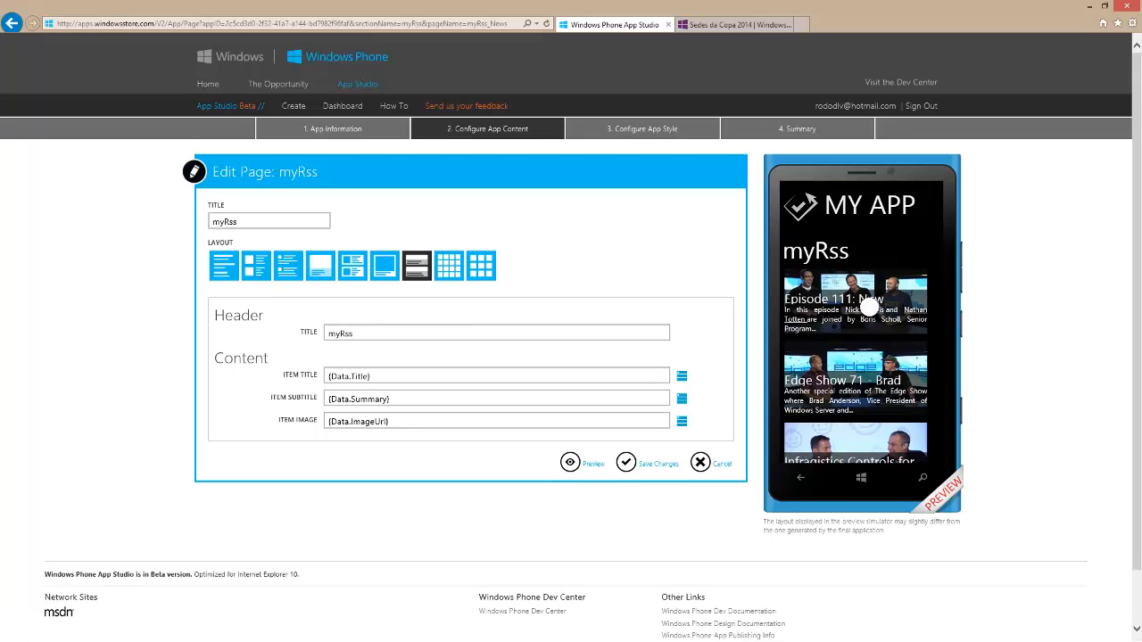
{"action": "scroll", "coordinate": [896, 308], "scroll_direction": "down", "scroll_amount": 3}
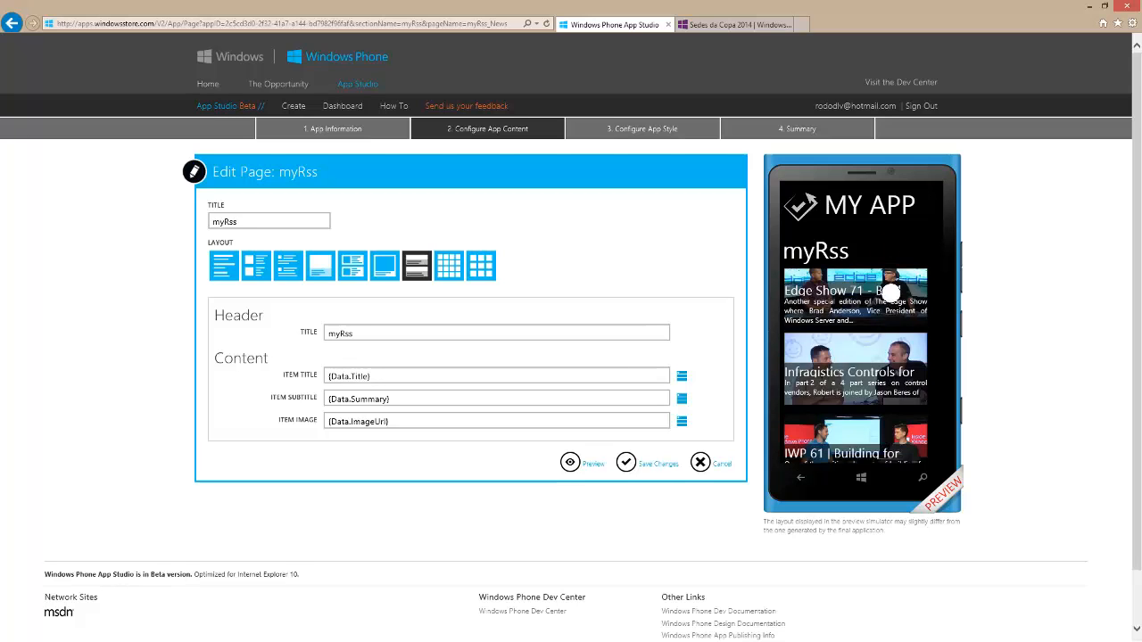
{"action": "scroll", "coordinate": [891, 294], "scroll_direction": "down", "scroll_amount": 2}
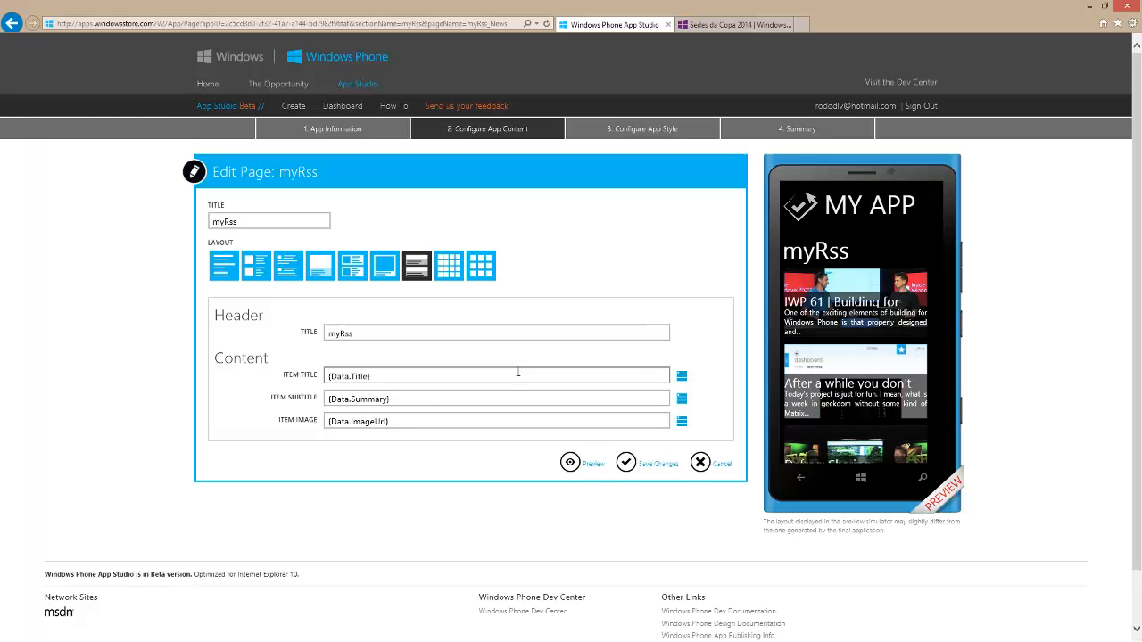
Save the myRss page changes and go on to the app style configuration
{"action": "left_click", "coordinate": [418, 401]}
{"action": "left_click", "coordinate": [437, 423]}
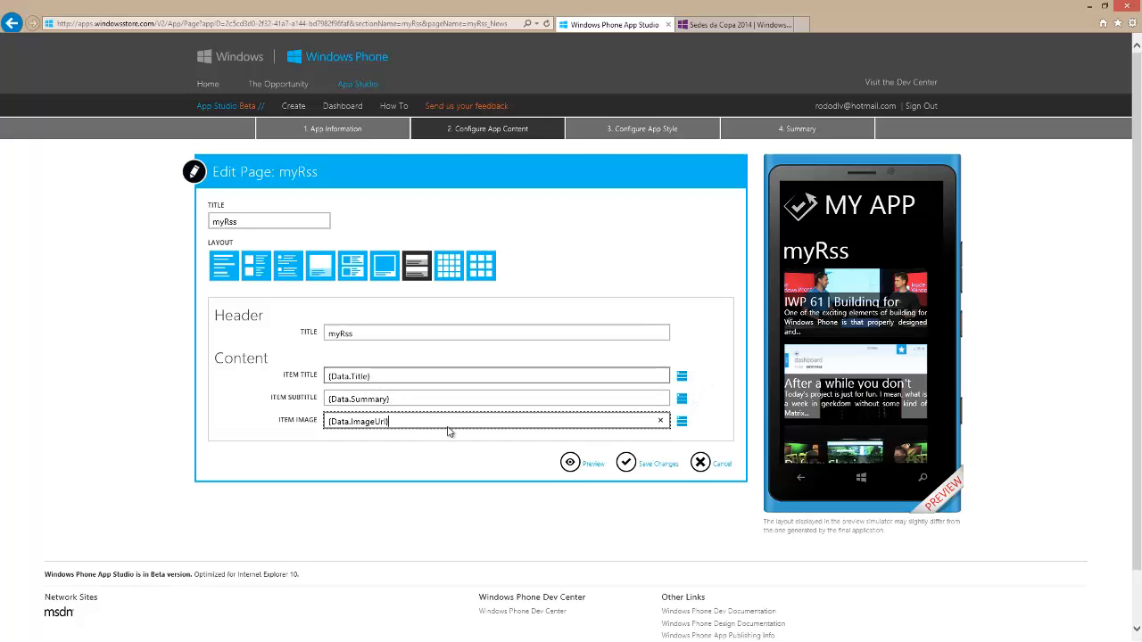
{"action": "left_click", "coordinate": [627, 462]}
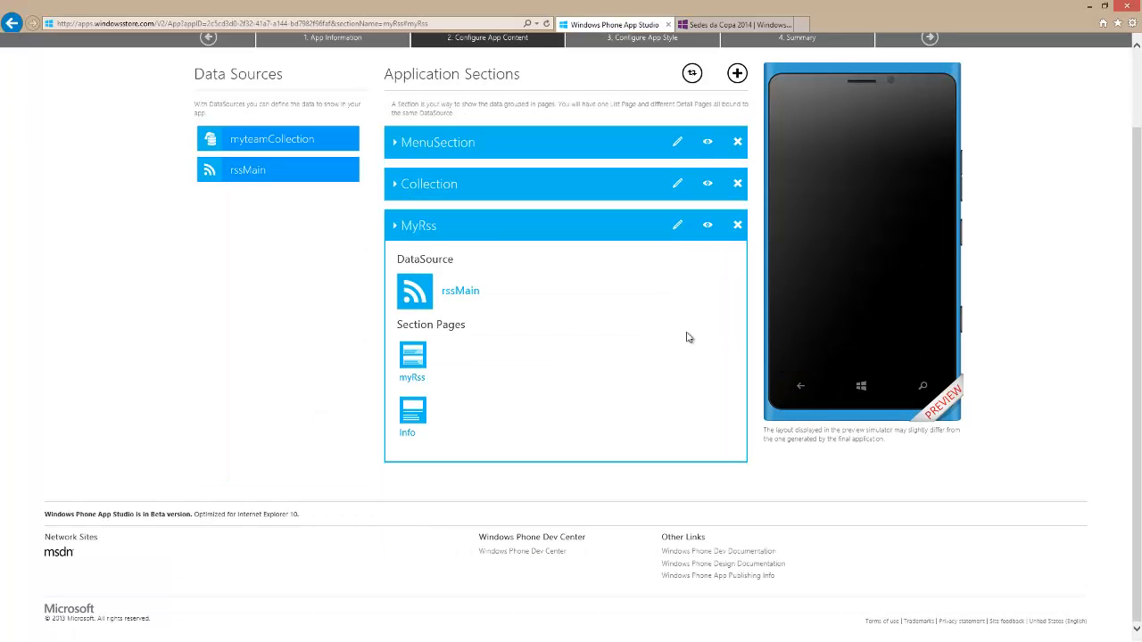
{"action": "scroll", "coordinate": [688, 337], "scroll_direction": "up", "scroll_amount": 1}
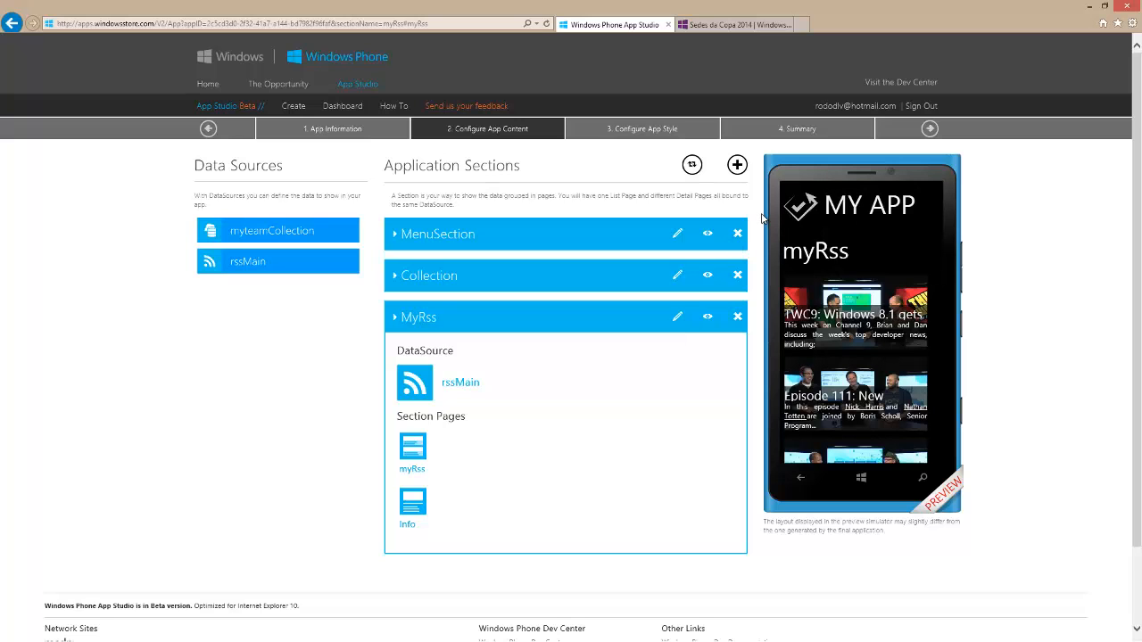
{"action": "left_click", "coordinate": [930, 128]}
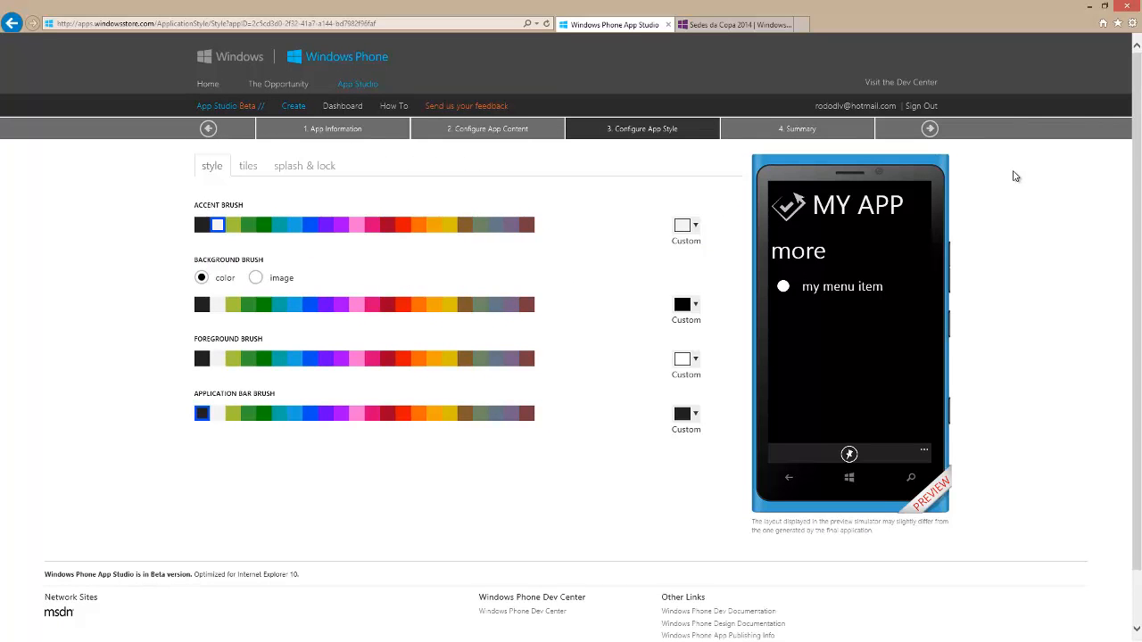
Try a blue accent brush with white, black and red background brushes
{"action": "left_click", "coordinate": [310, 231]}
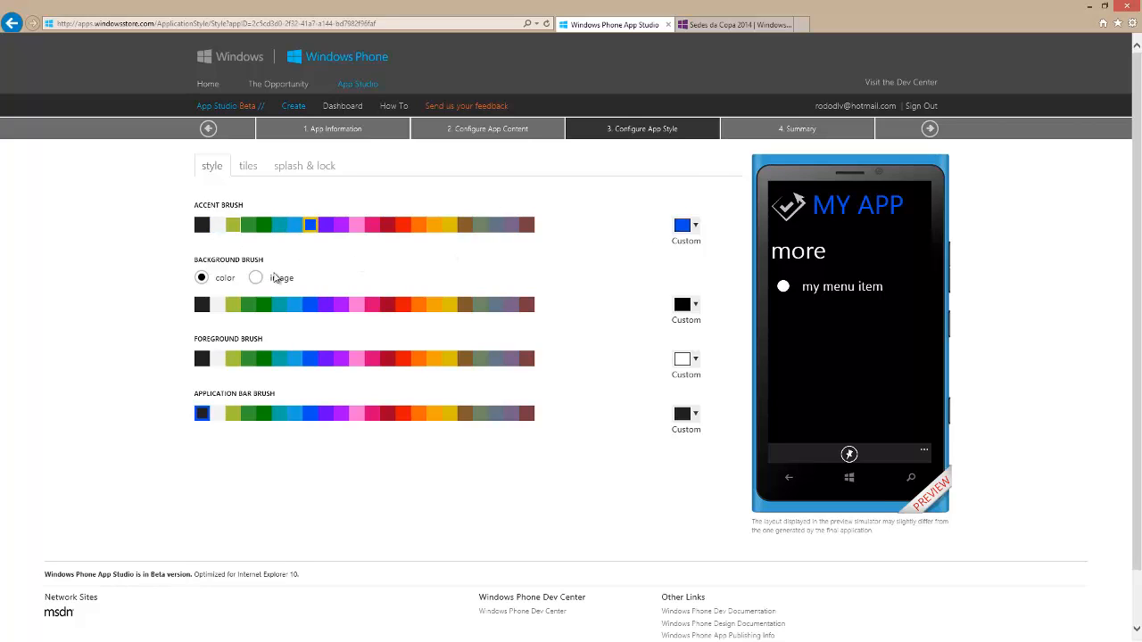
{"action": "left_click", "coordinate": [217, 304]}
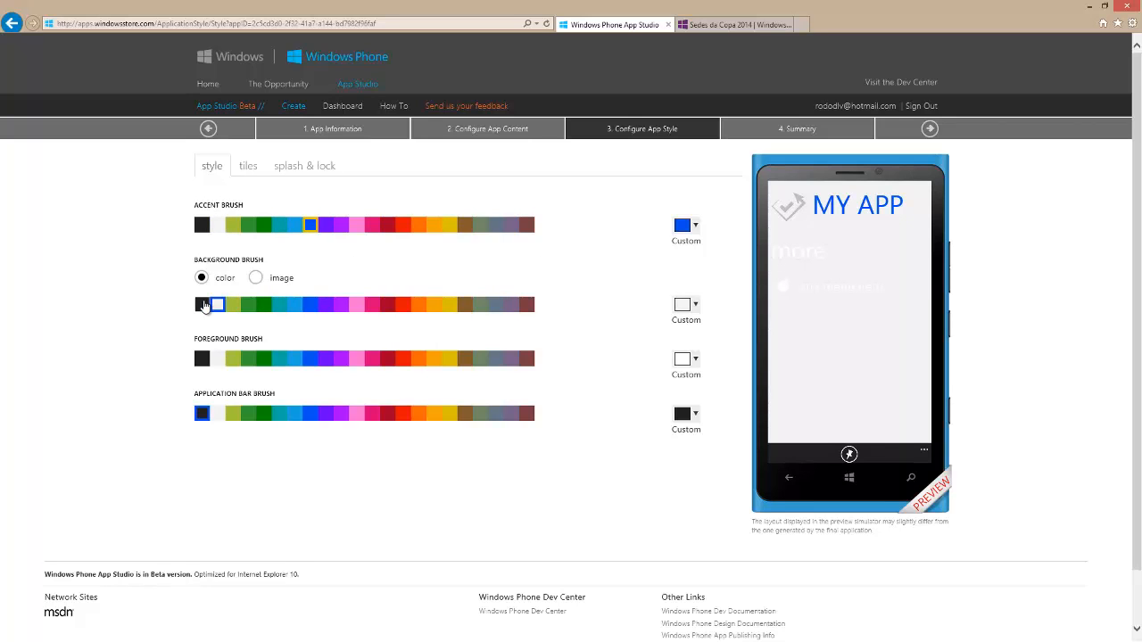
{"action": "left_click", "coordinate": [203, 305]}
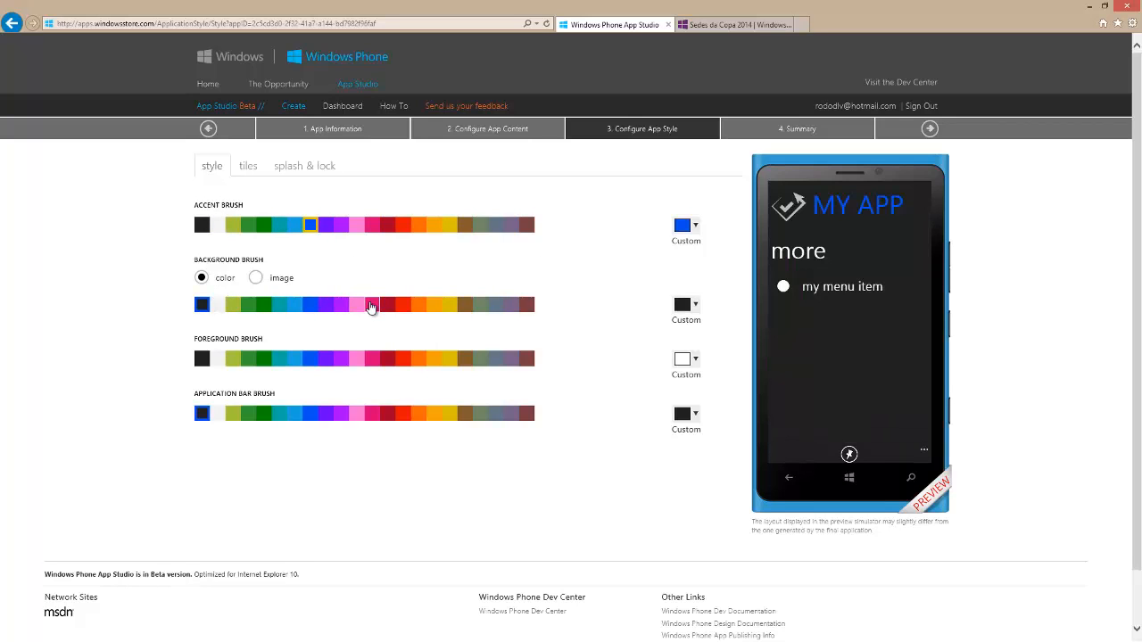
{"action": "left_click", "coordinate": [403, 304]}
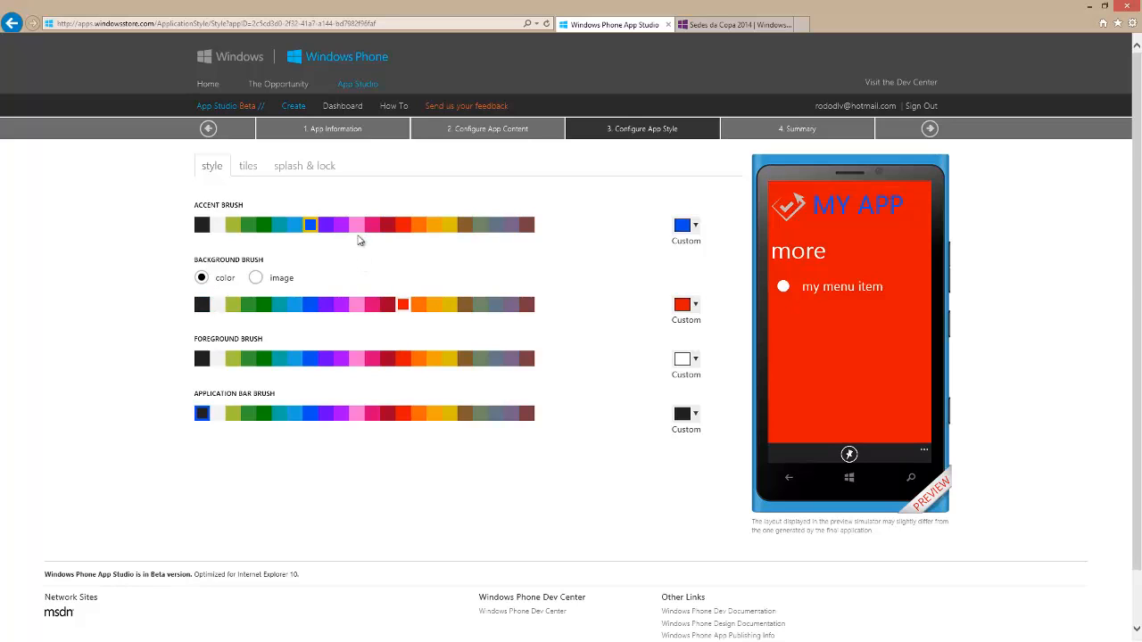
Set the app's accent brush to white and its background brush to black
{"action": "left_click", "coordinate": [394, 228]}
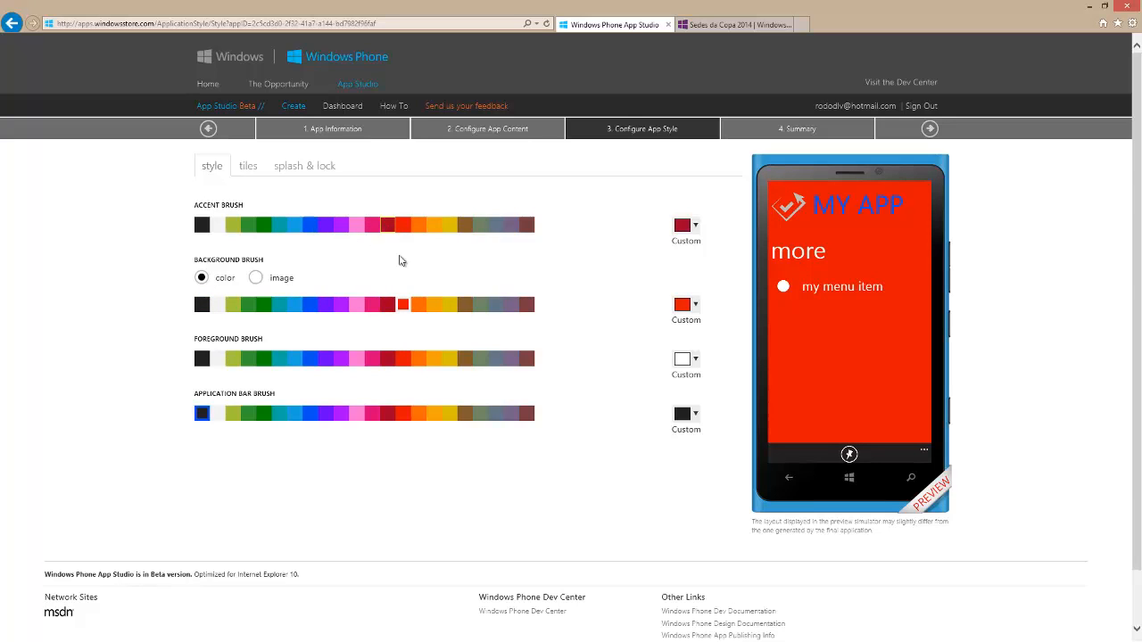
{"action": "left_click", "coordinate": [217, 228]}
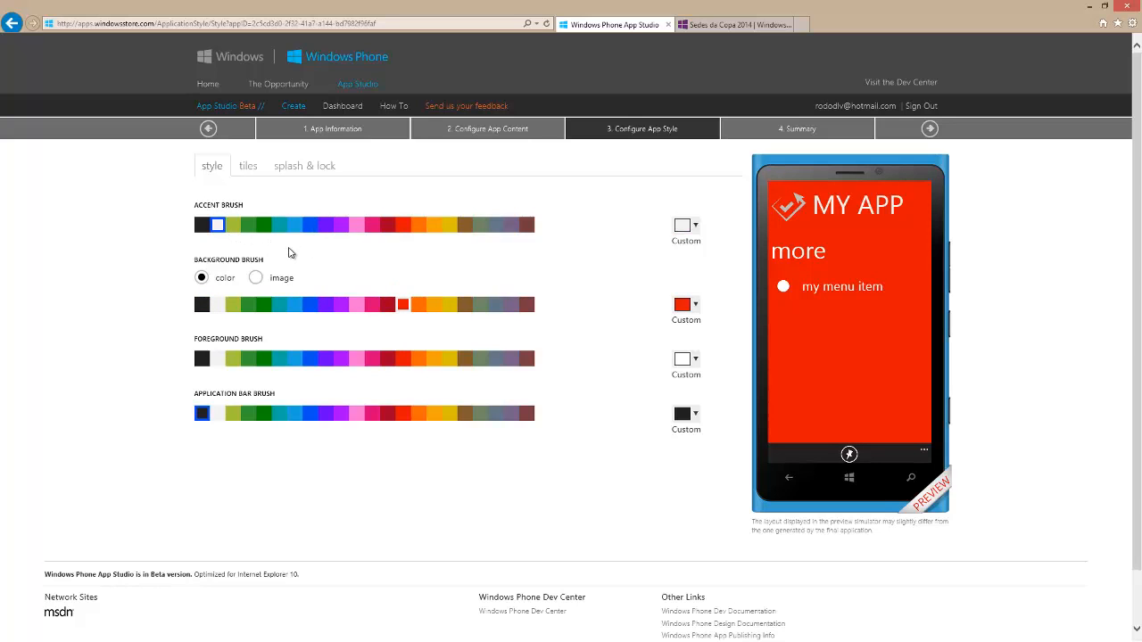
{"action": "left_click", "coordinate": [201, 304]}
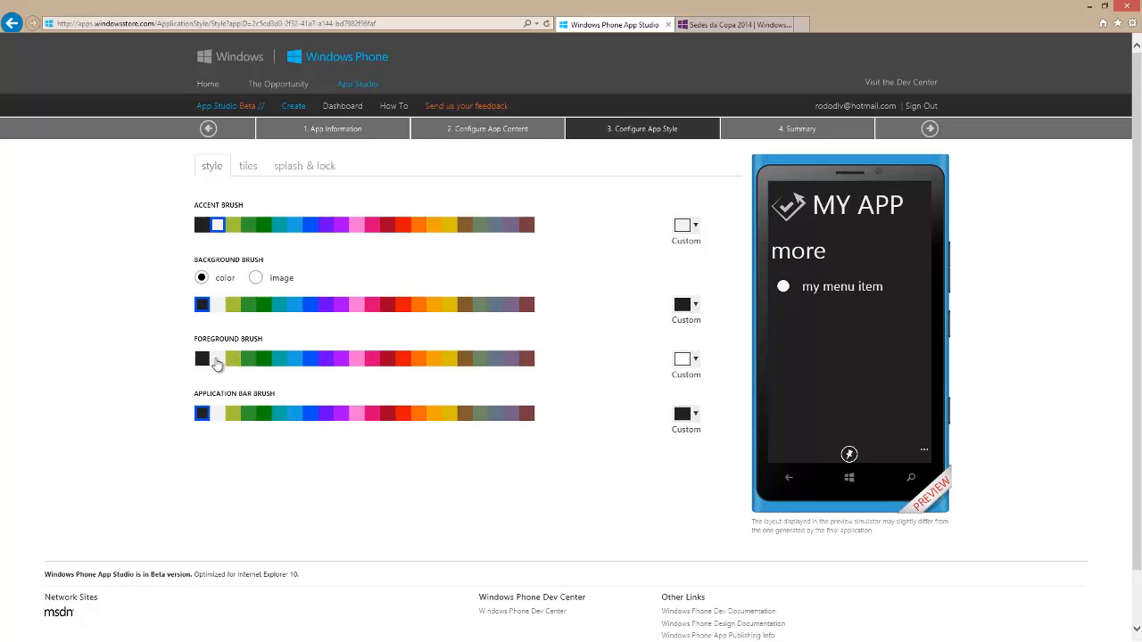
Set the foreground brush to light blue and the application bar brush to blue
{"action": "left_click", "coordinate": [291, 361]}
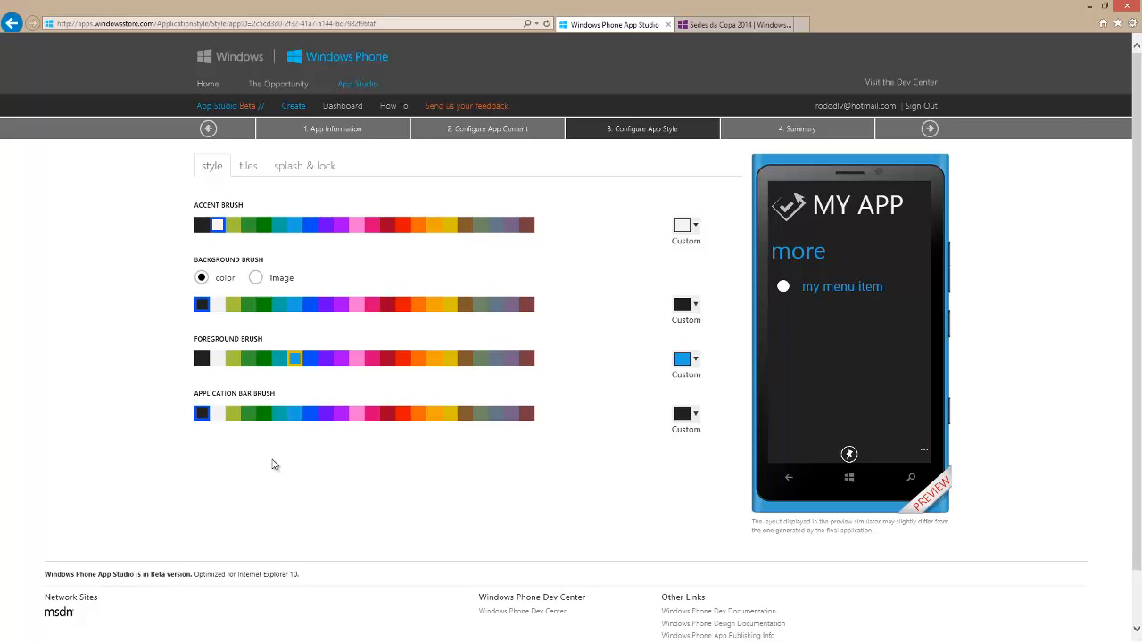
{"action": "left_click", "coordinate": [388, 414]}
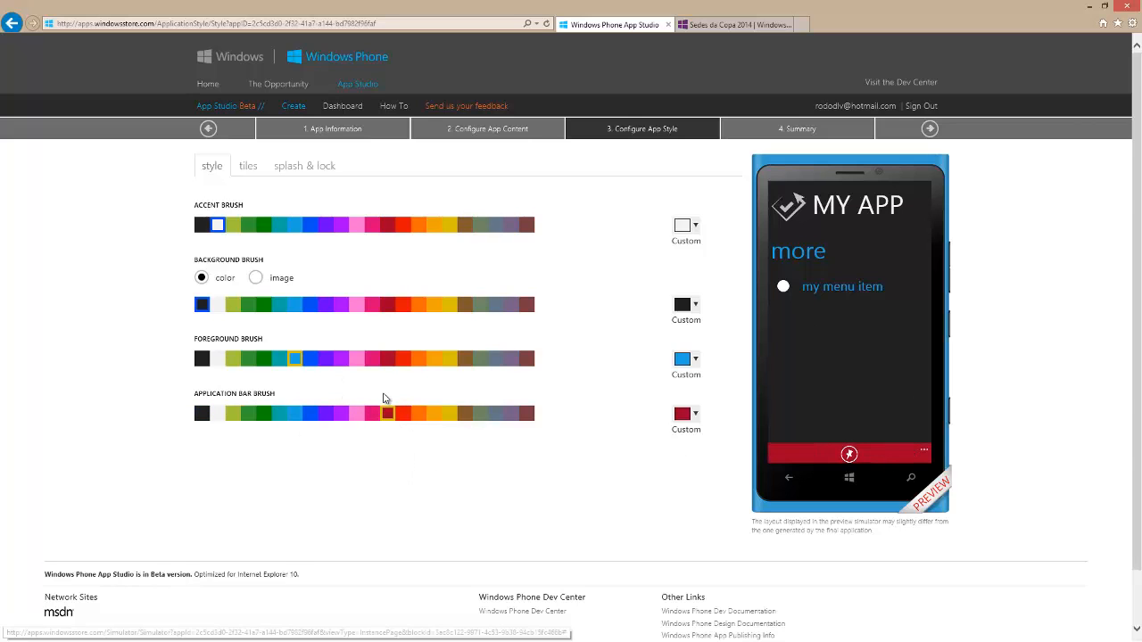
{"action": "left_click", "coordinate": [310, 414]}
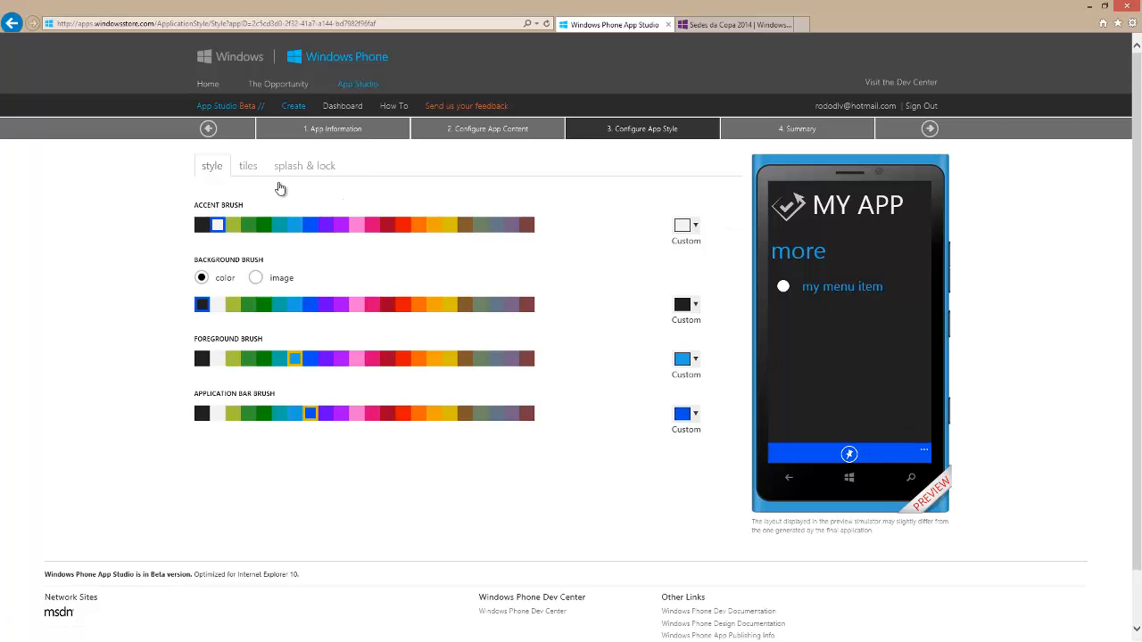
Choose the Iconic template for the app's tile
{"action": "left_click", "coordinate": [249, 168]}
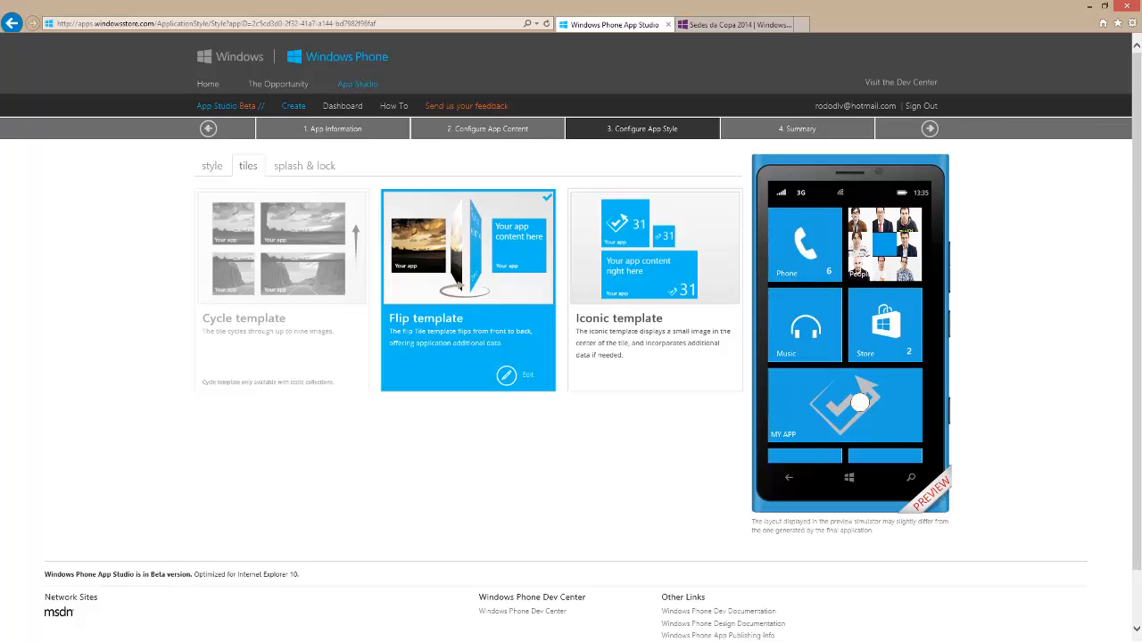
{"action": "left_click", "coordinate": [648, 259]}
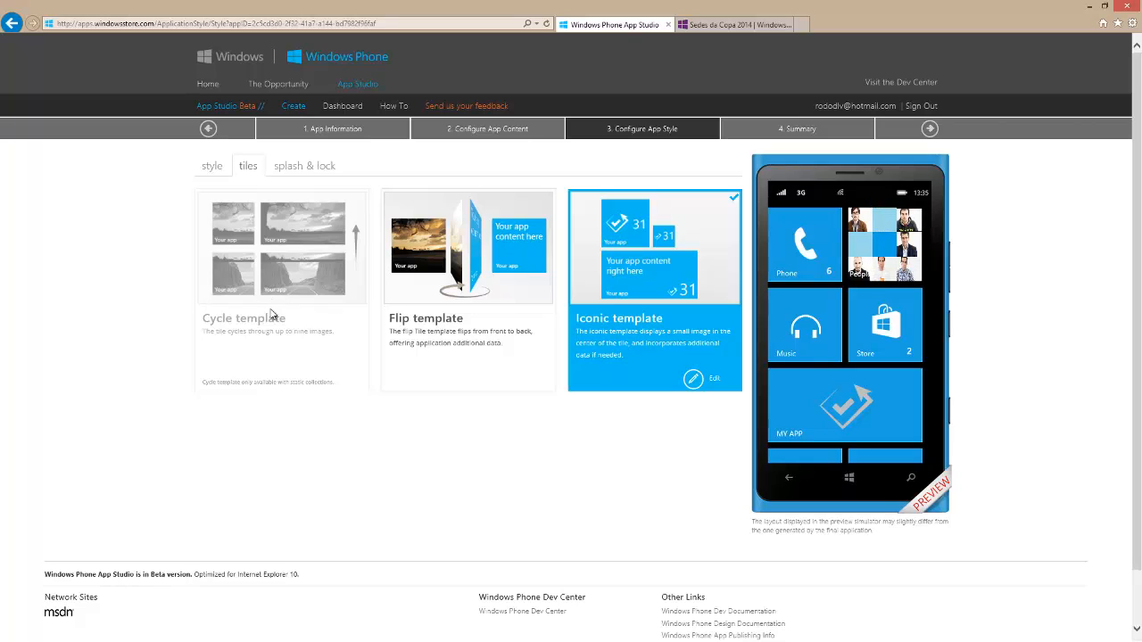
Switch to the Sedes da Copa 2014 store page, close its enlarged screenshot and return to App Studio
{"action": "left_click", "coordinate": [723, 25]}
{"action": "left_click", "coordinate": [678, 178]}
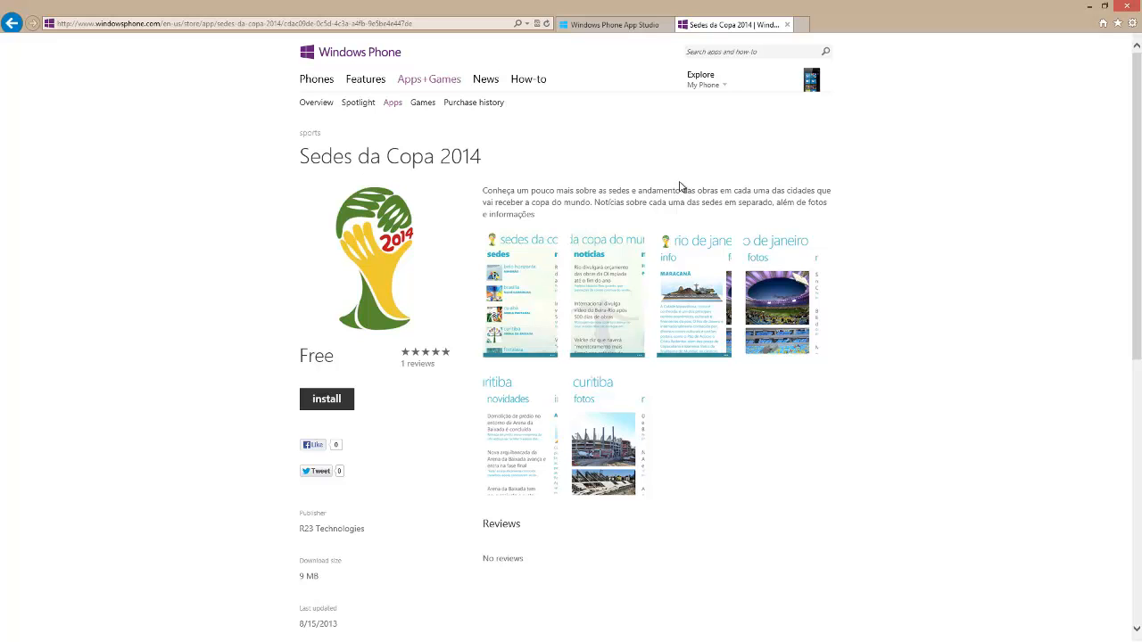
{"action": "left_click", "coordinate": [607, 24]}
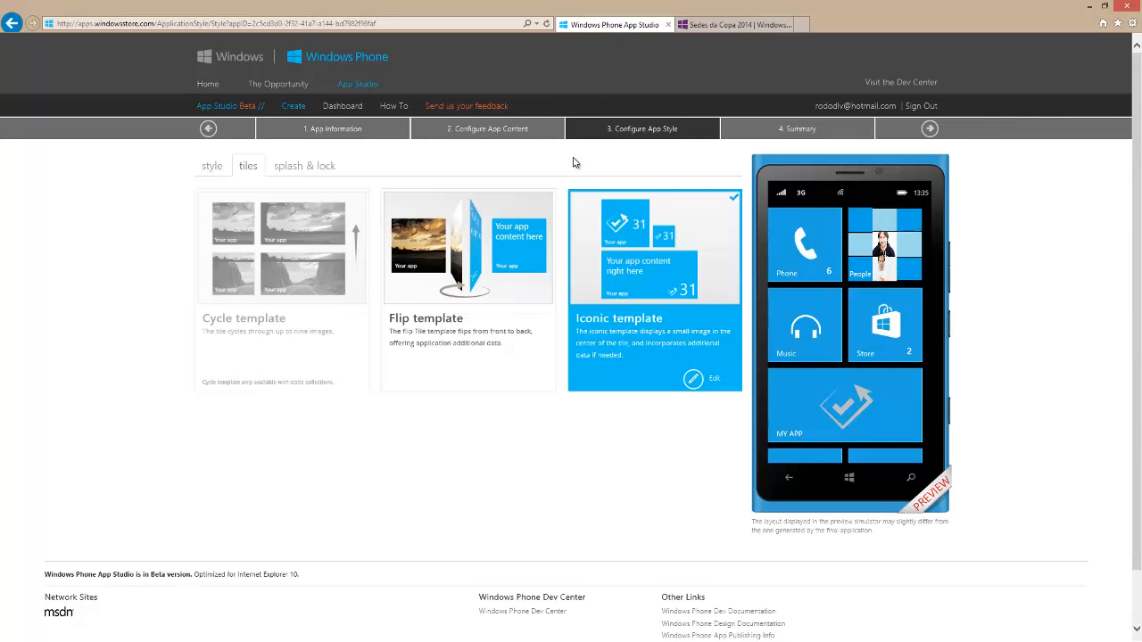
Go on to the app summary and generate MY APP without making it public
{"action": "left_click", "coordinate": [929, 131]}
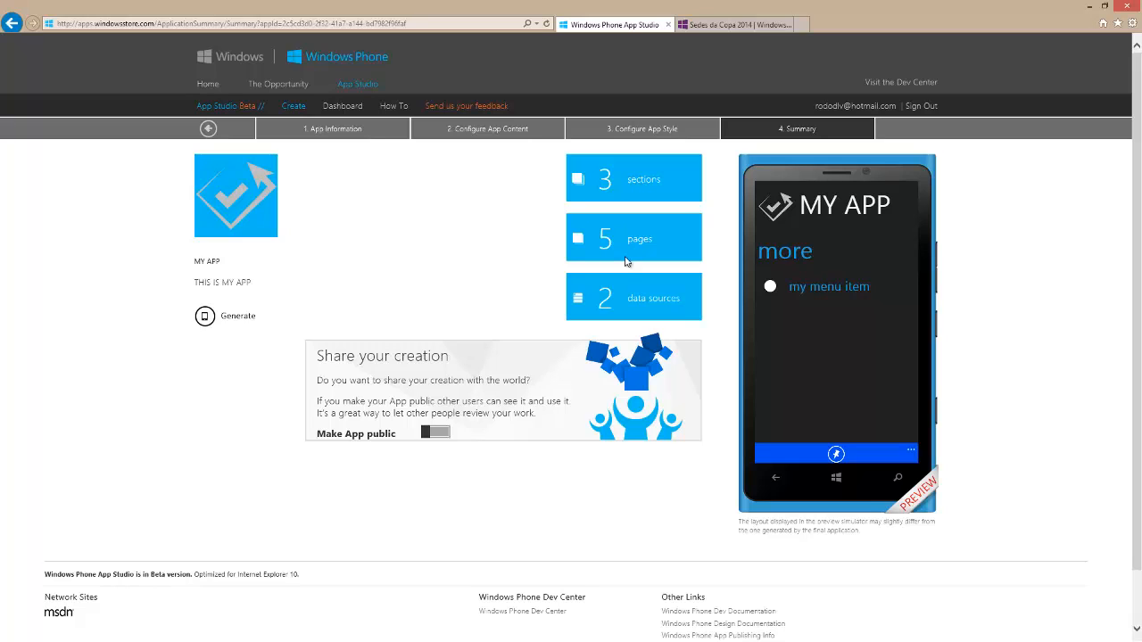
{"action": "left_click", "coordinate": [428, 434]}
{"action": "left_click", "coordinate": [427, 435]}
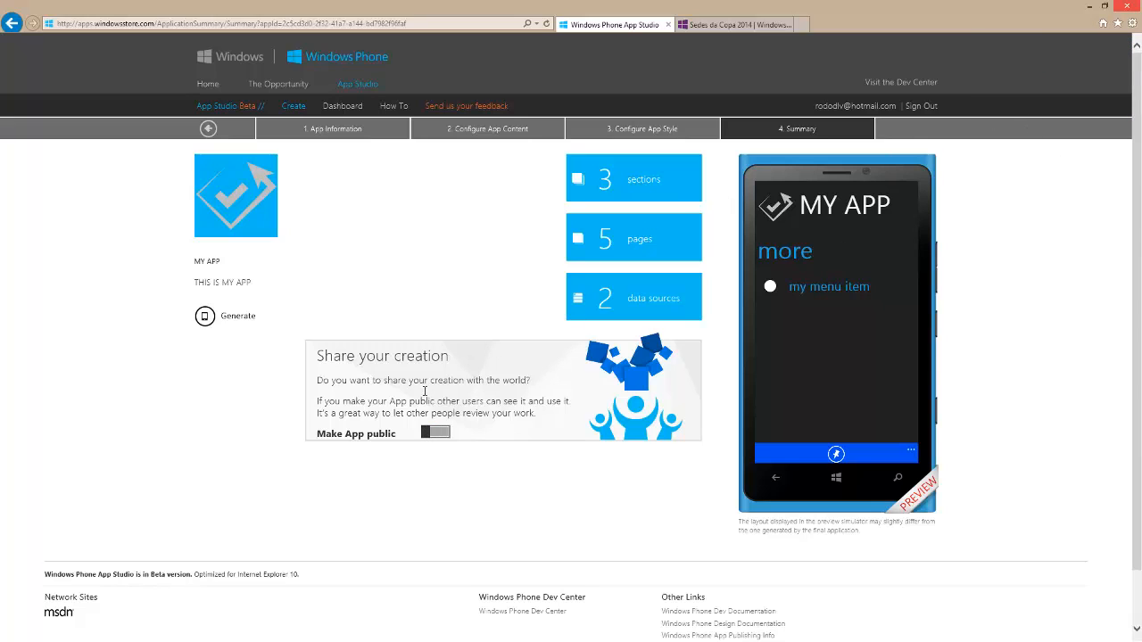
{"action": "left_click", "coordinate": [230, 318]}
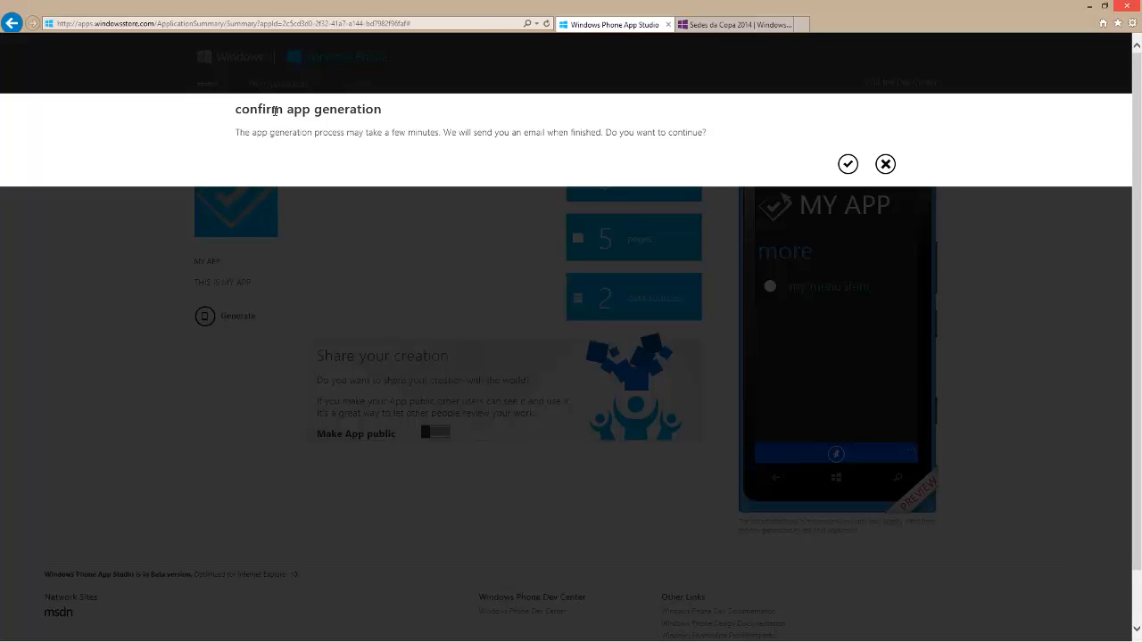
{"action": "left_click_drag", "start_coordinate": [237, 107], "coordinate": [408, 127]}
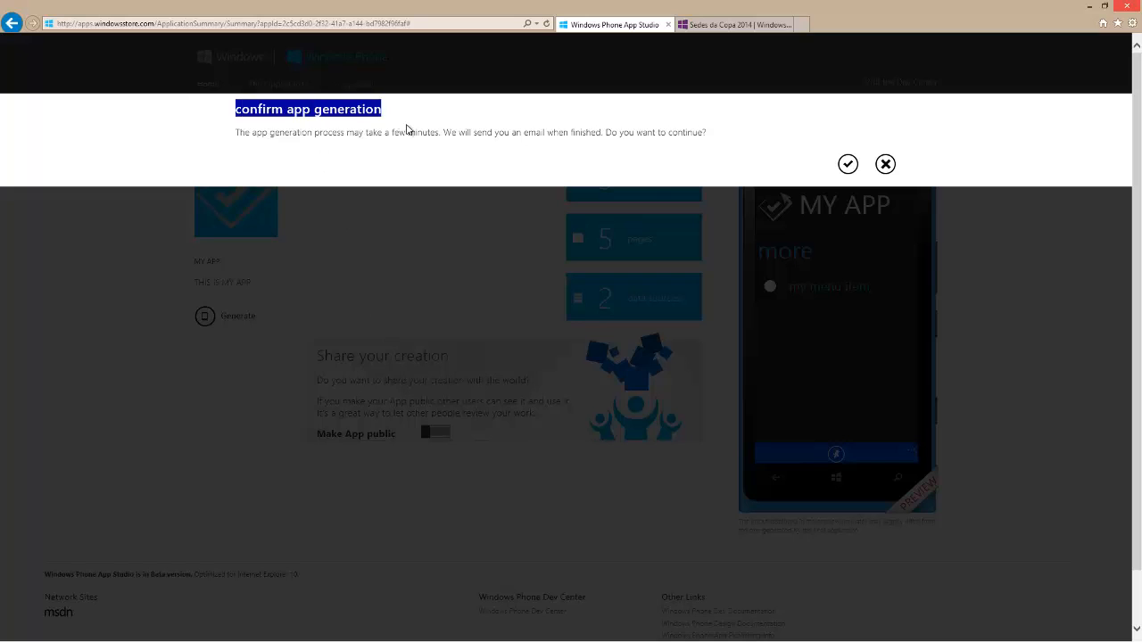
{"action": "left_click", "coordinate": [844, 167]}
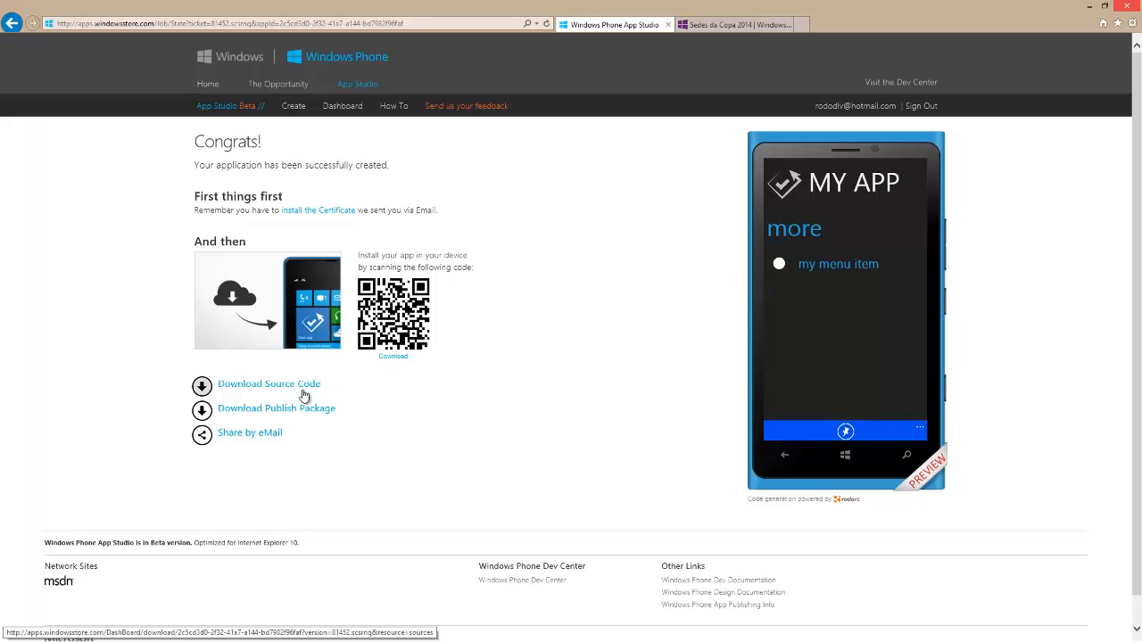
Browse the first four enlarged screenshots on the Sedes da Copa 2014 store page, and return to App Studio
{"action": "left_click", "coordinate": [711, 32]}
{"action": "left_click", "coordinate": [533, 293]}
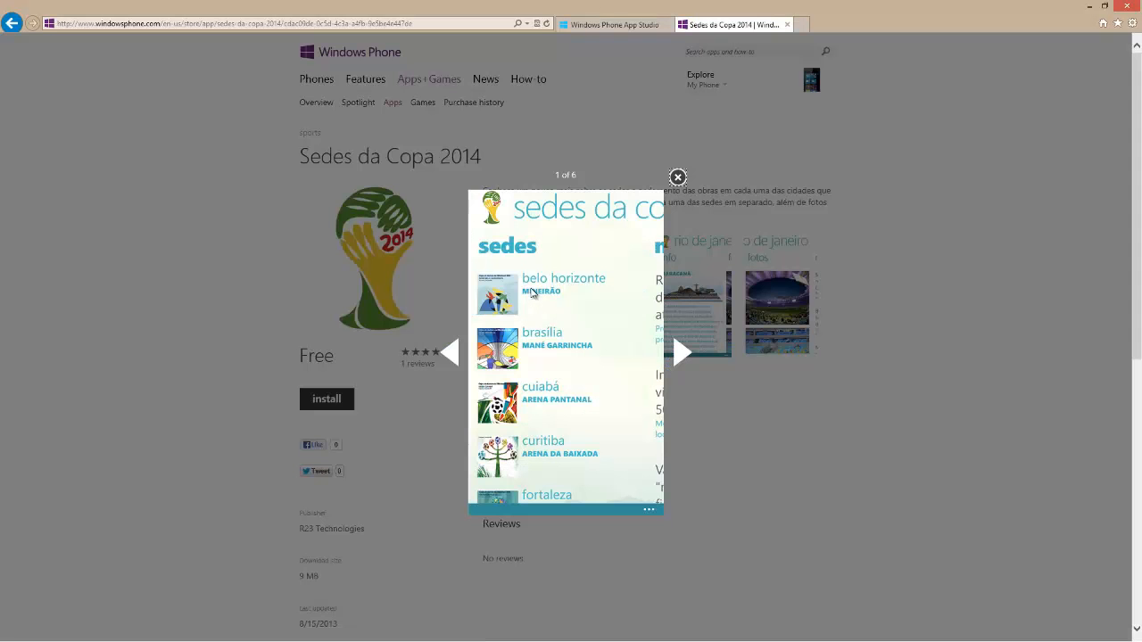
{"action": "left_click", "coordinate": [685, 351]}
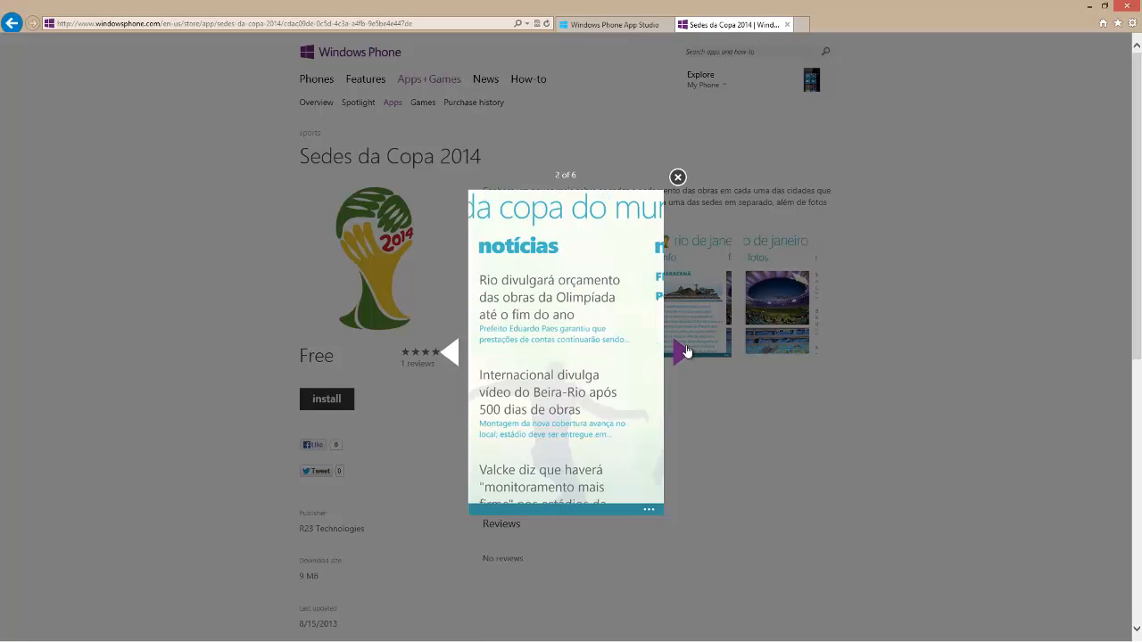
{"action": "left_click", "coordinate": [686, 351]}
{"action": "left_click", "coordinate": [685, 351]}
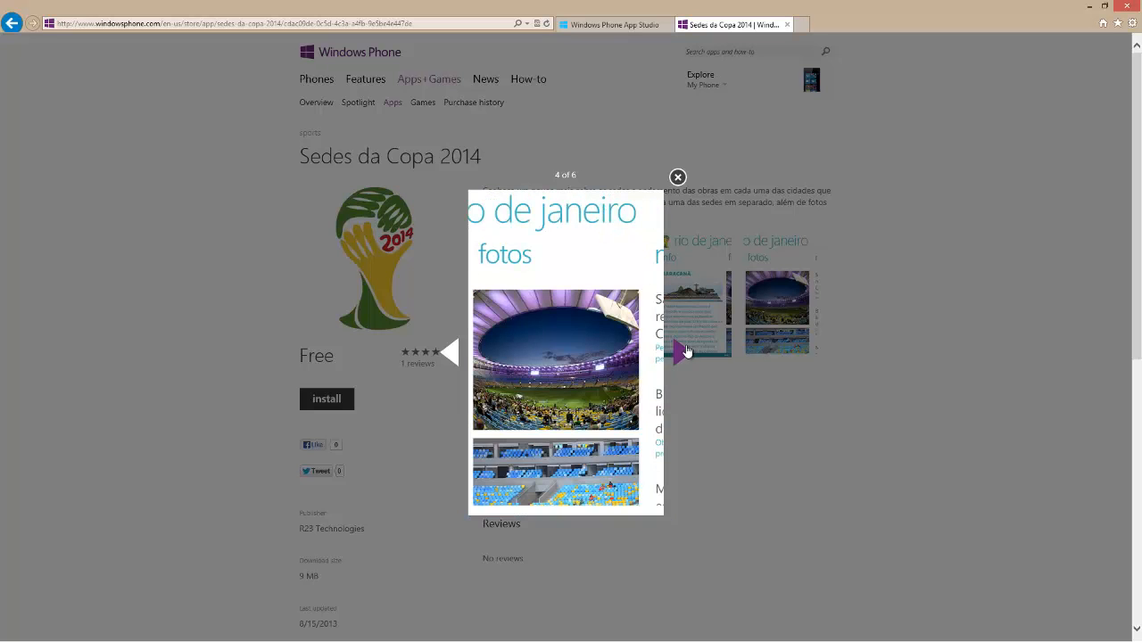
{"action": "left_click", "coordinate": [617, 23]}
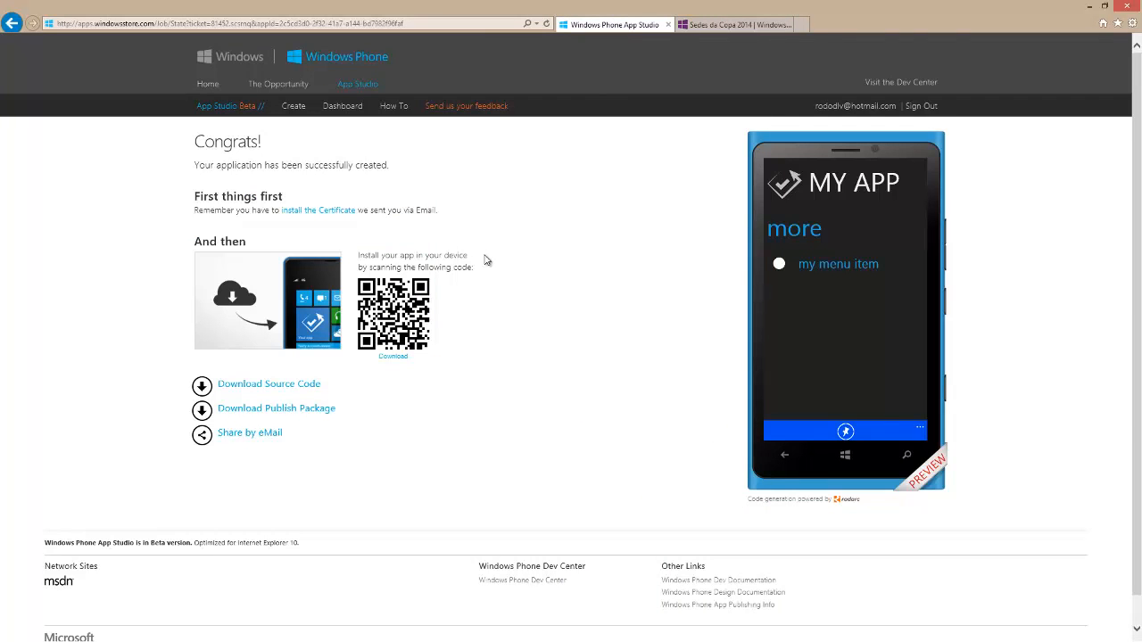